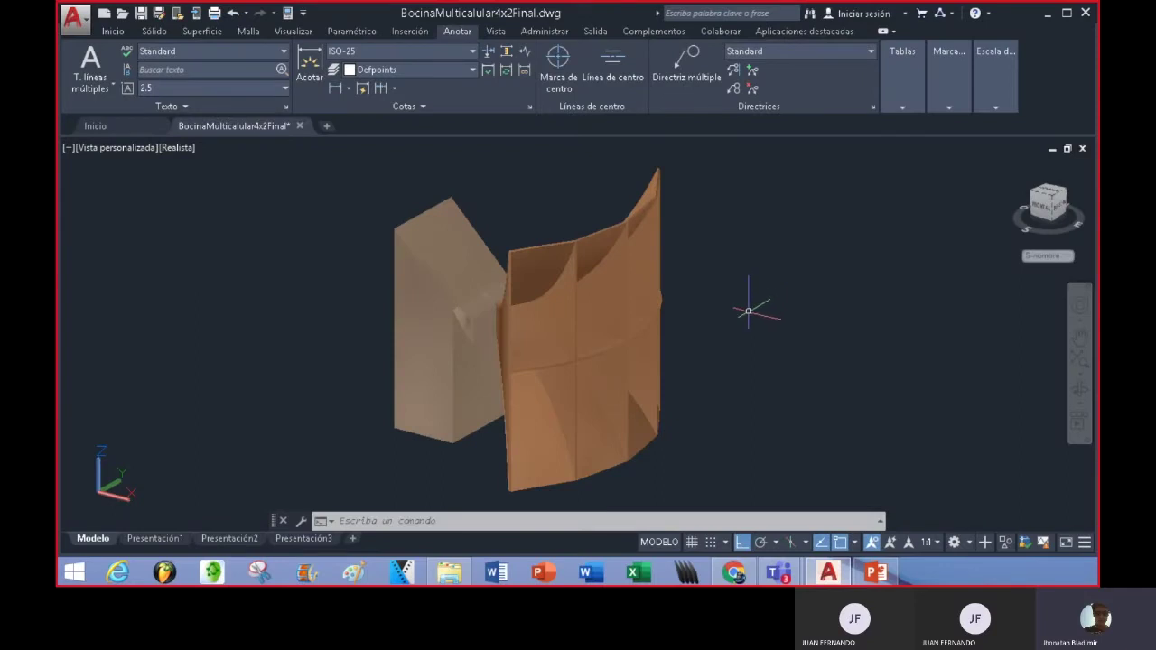
Examine the shaded multicell horn, its throat adapter and the block behind it from the rear and the front.
middle_click_drag(727, 316, 428, 351, "shift")
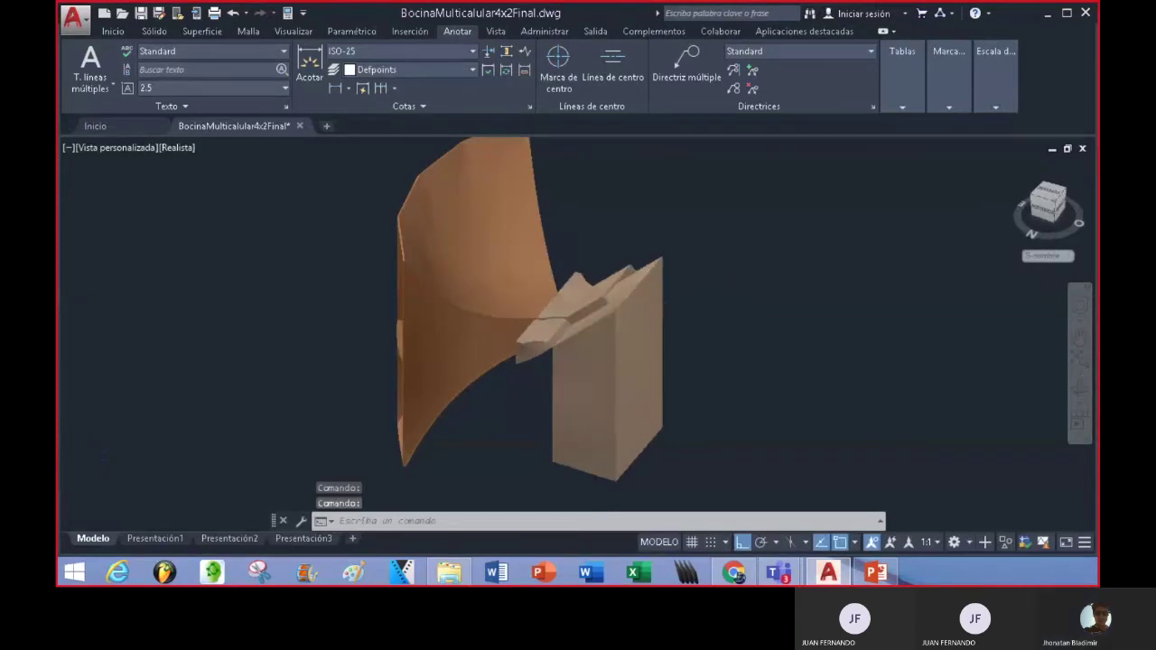
scroll(641, 282, "up", 2)
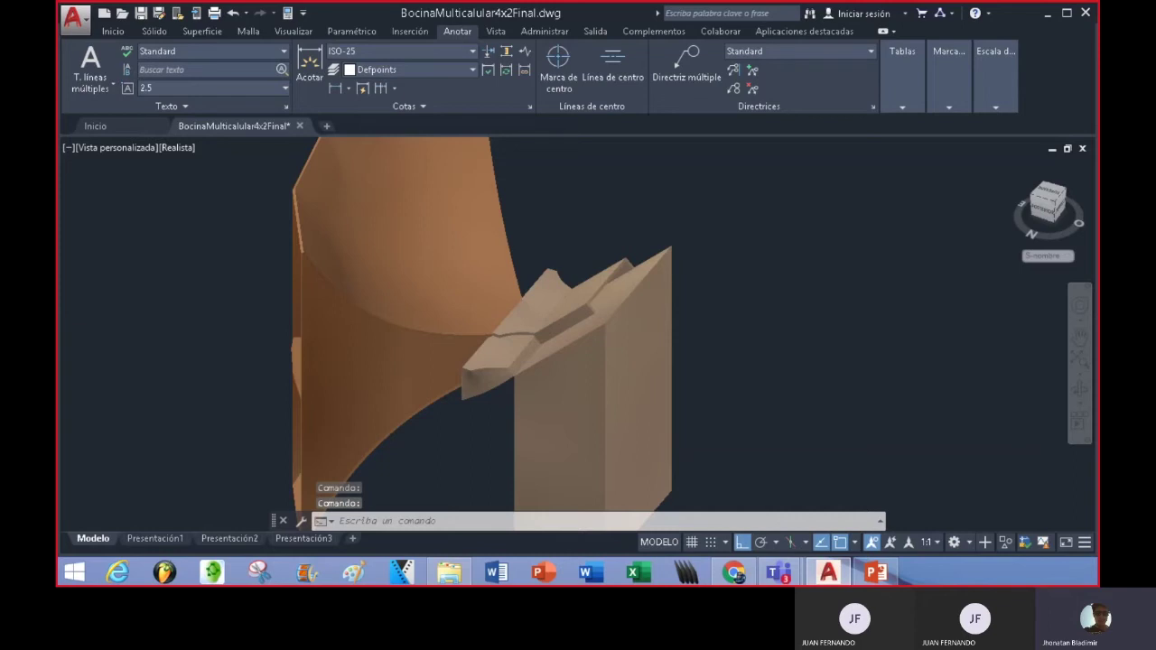
scroll(844, 324, "up", 2)
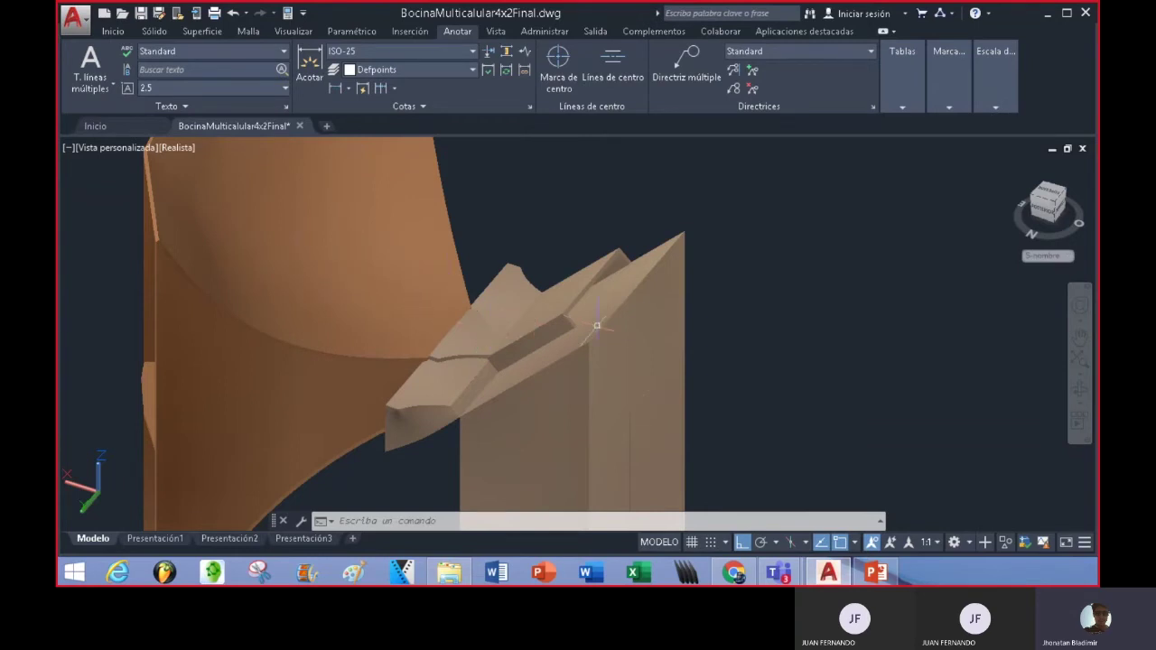
middle_click_drag(727, 318, 632, 334, "shift")
middle_click_drag(581, 387, 750, 352, "shift")
scroll(569, 339, "down", 5)
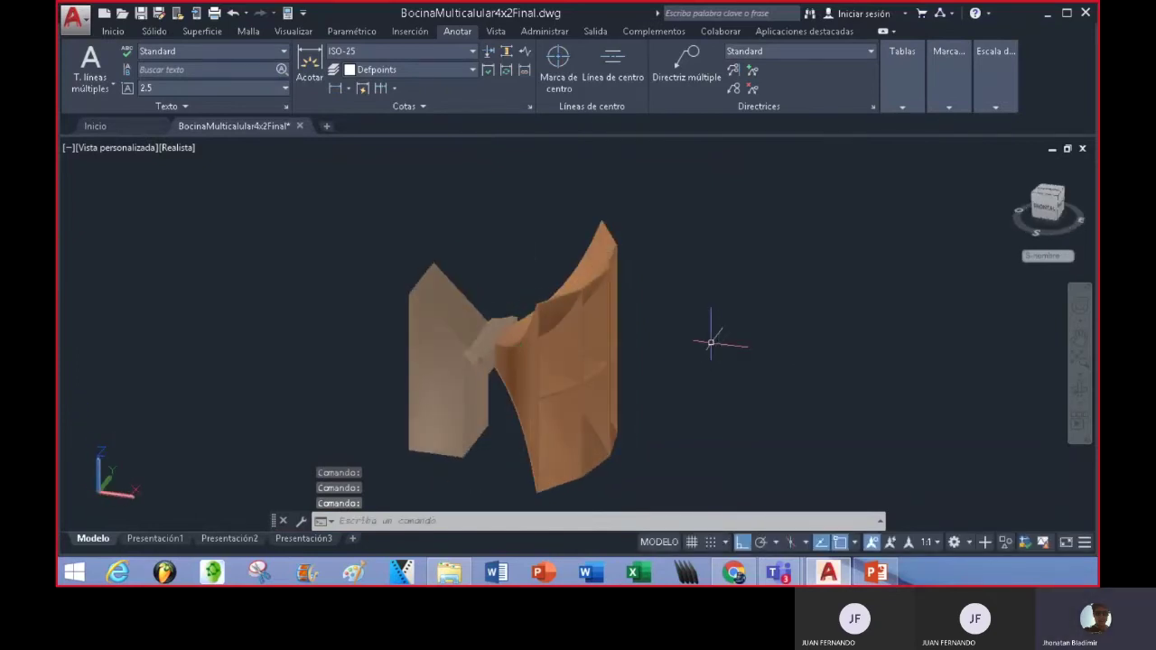
Show the model in the 2D wireframe visual style and inspect the throat's internal structure, then return to the Realistic style.
left_click(178, 148)
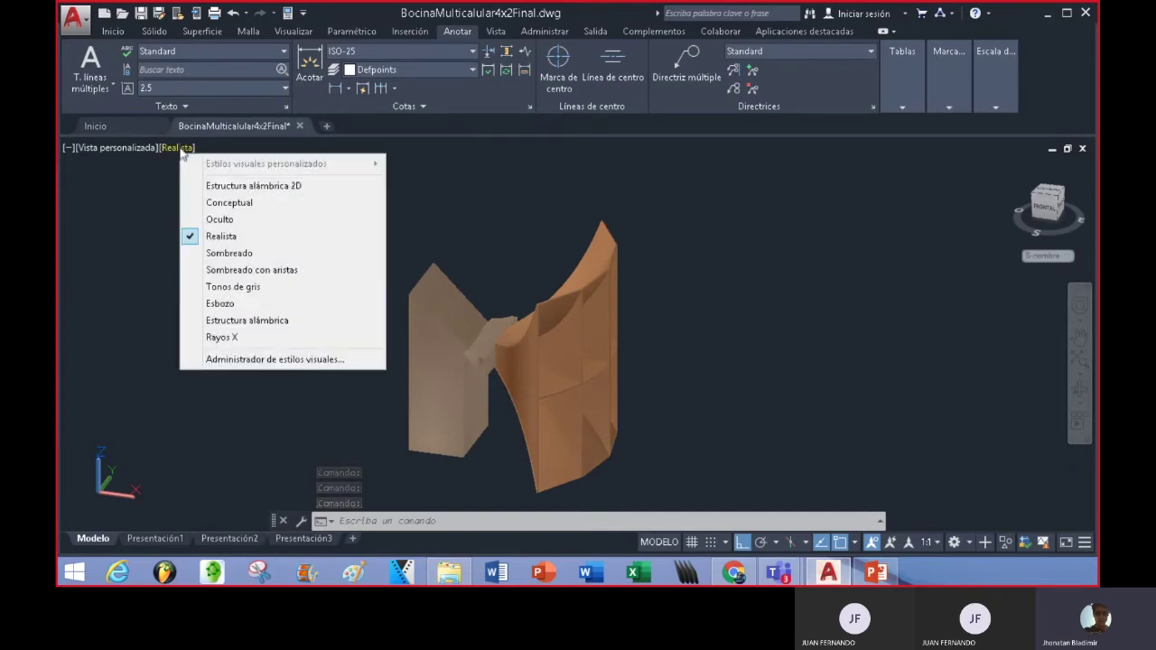
left_click(258, 191)
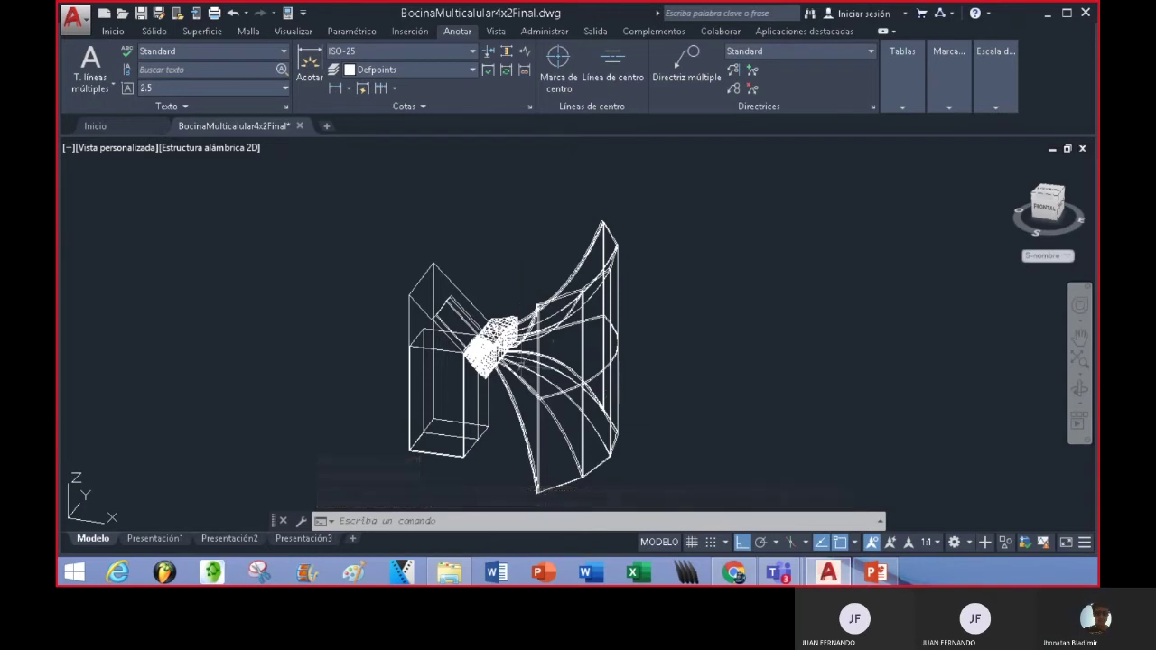
middle_click_drag(520, 349, 488, 361, "shift")
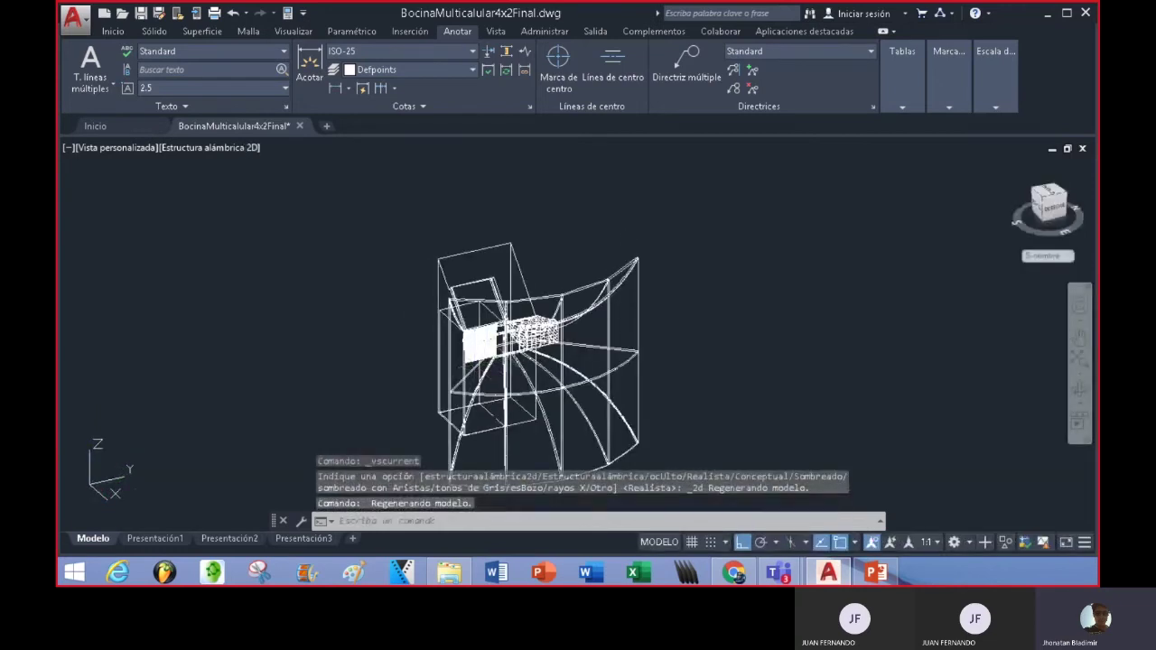
scroll(510, 352, "up", 3)
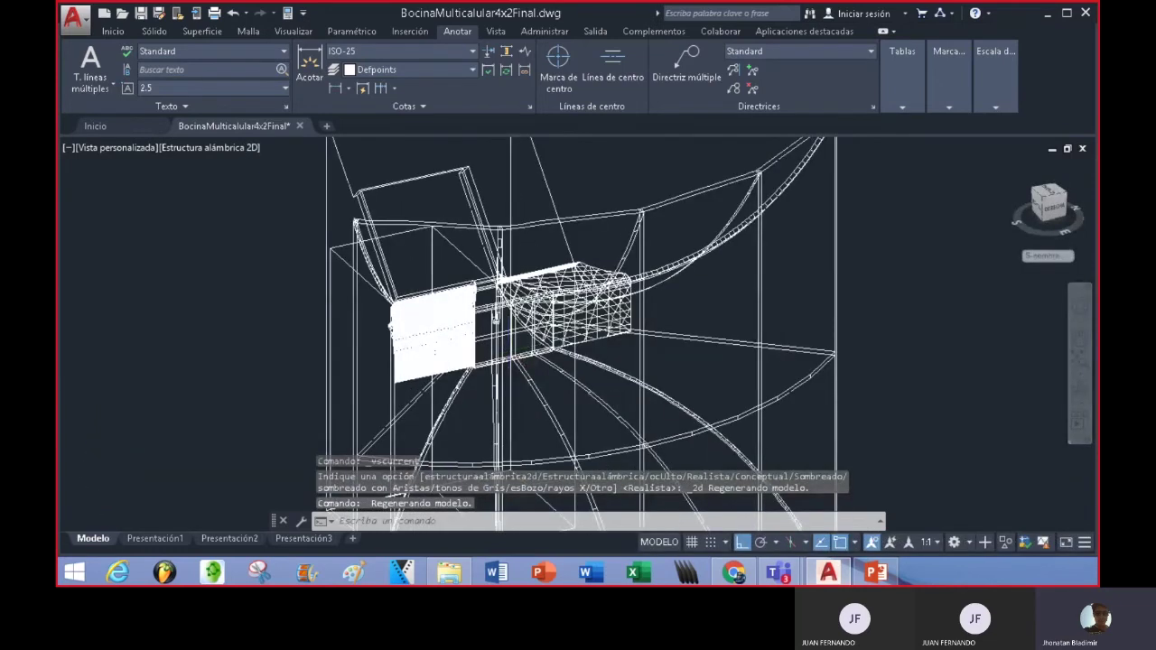
scroll(522, 343, "up", 3)
scroll(519, 343, "up", 3)
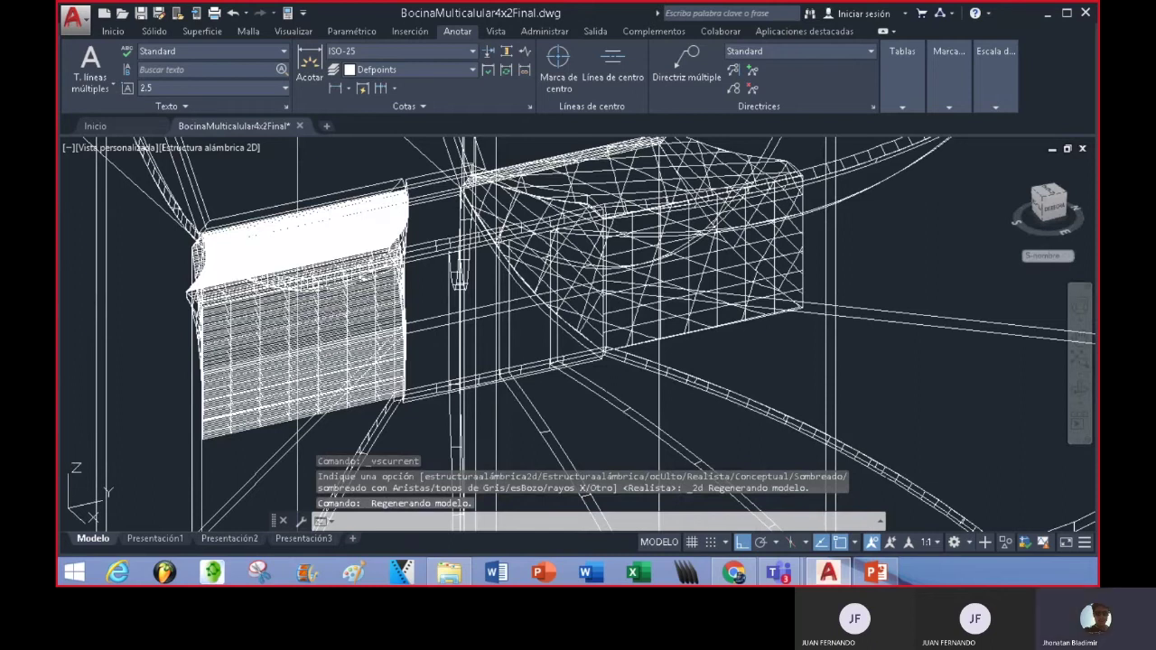
middle_click_drag(603, 343, 569, 330, "shift")
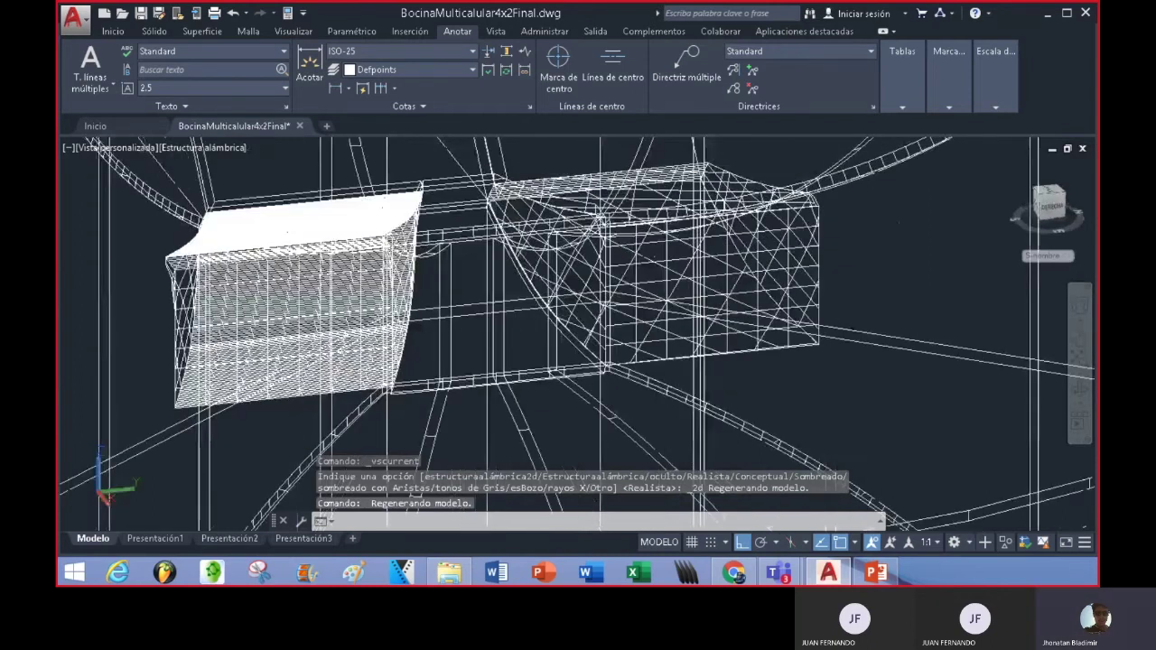
scroll(439, 207, "down", 4)
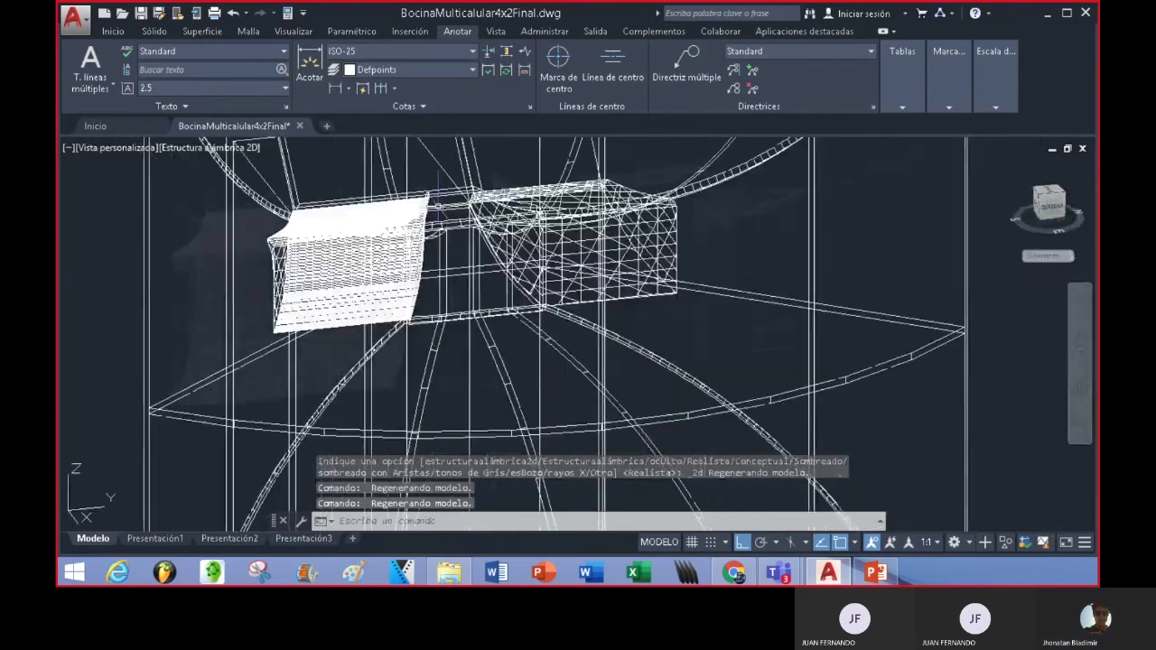
middle_click_drag(468, 190, 466, 256)
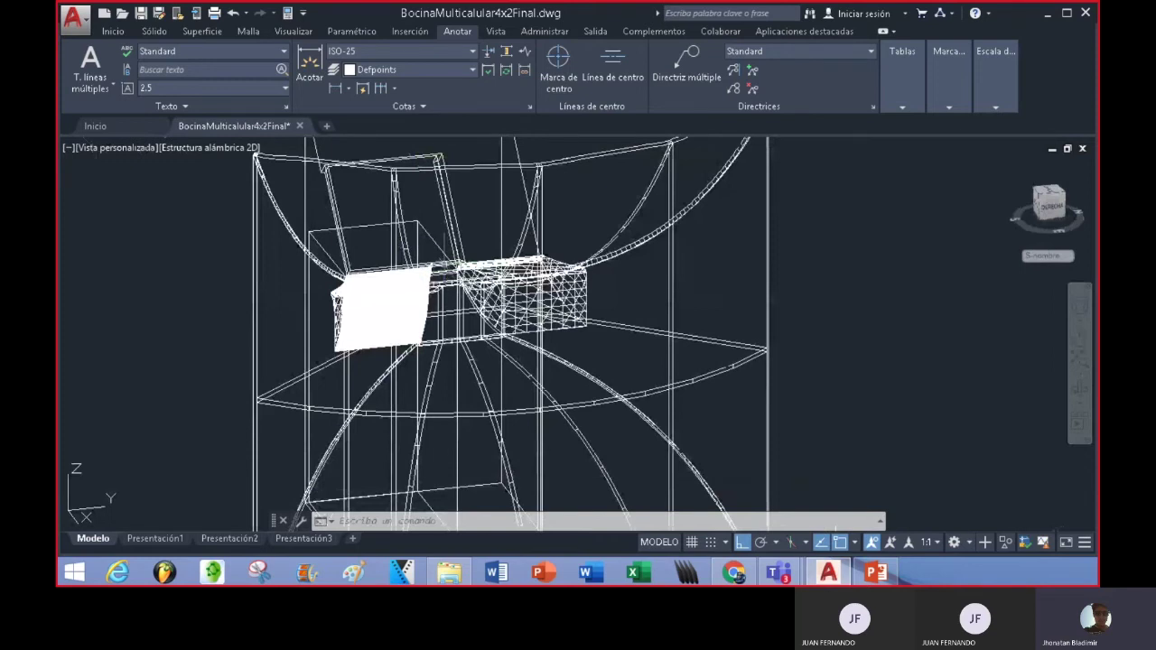
scroll(444, 252, "up", 5)
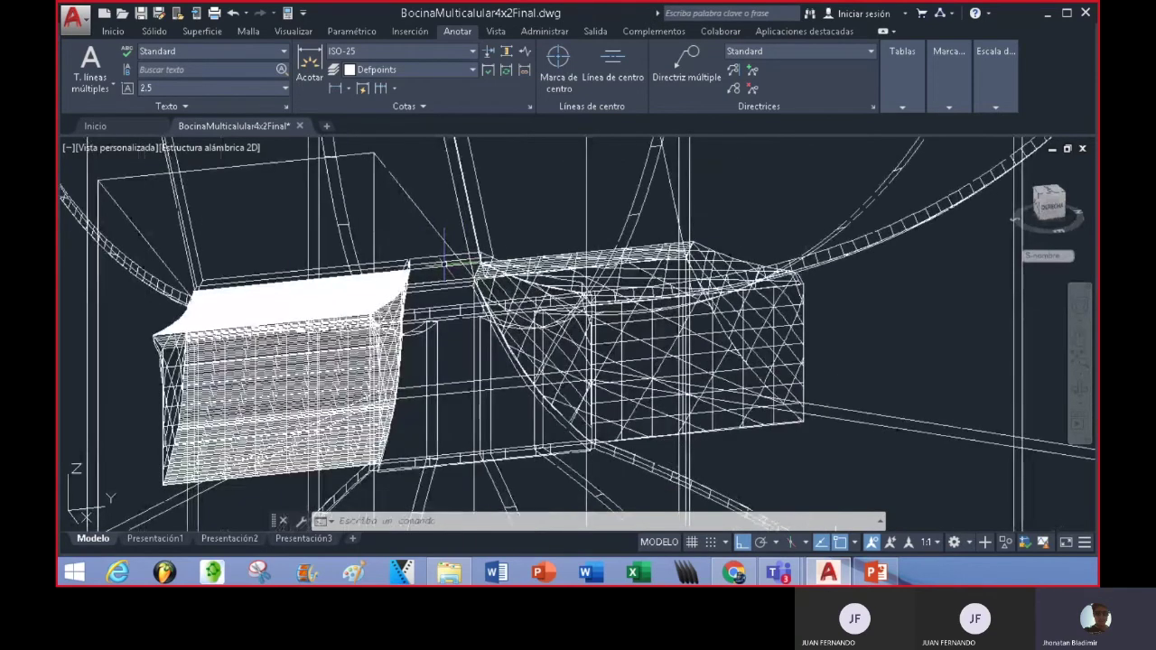
scroll(443, 260, "up", 3)
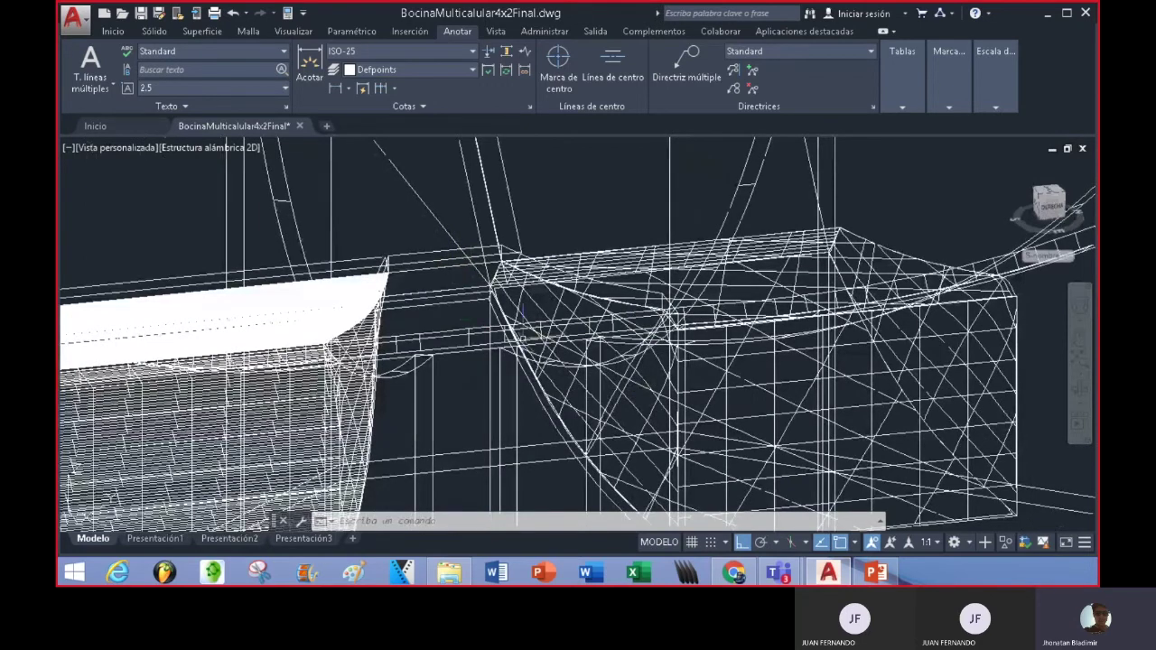
scroll(522, 310, "down", 5)
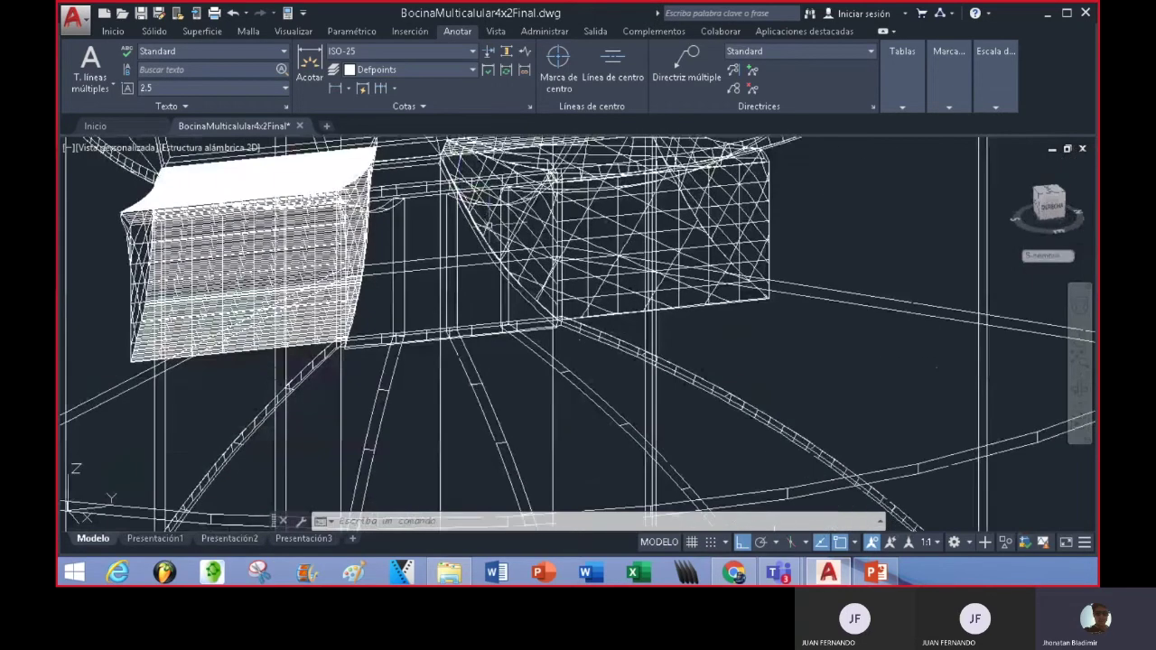
middle_click_drag(489, 279, 464, 314)
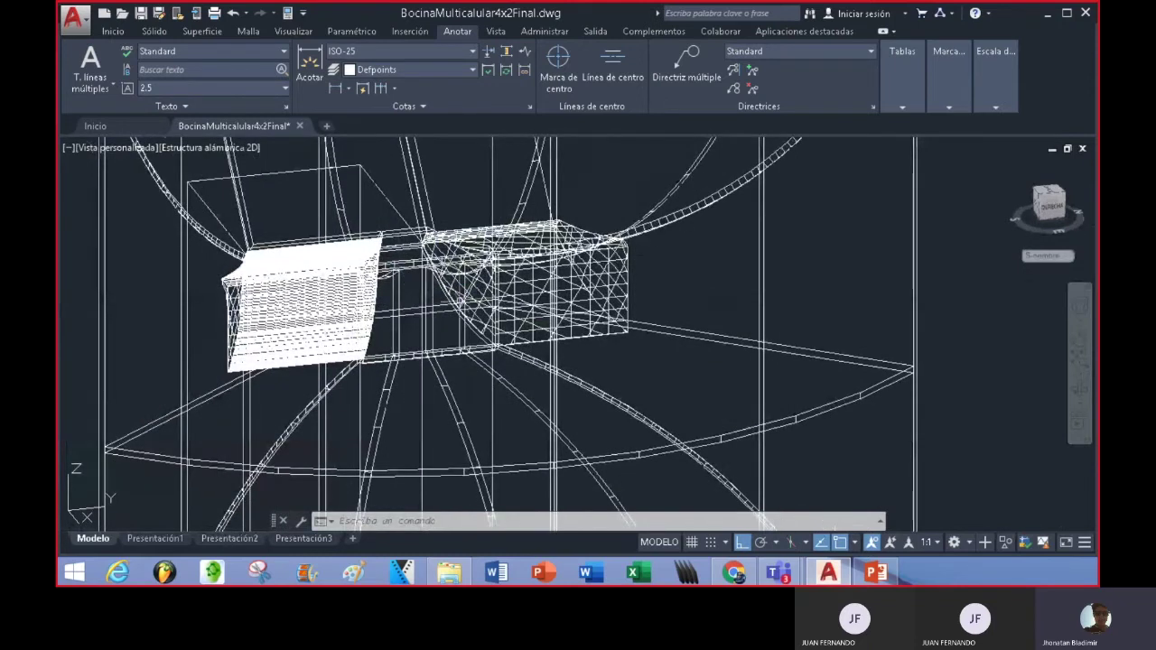
scroll(462, 300, "up", 2)
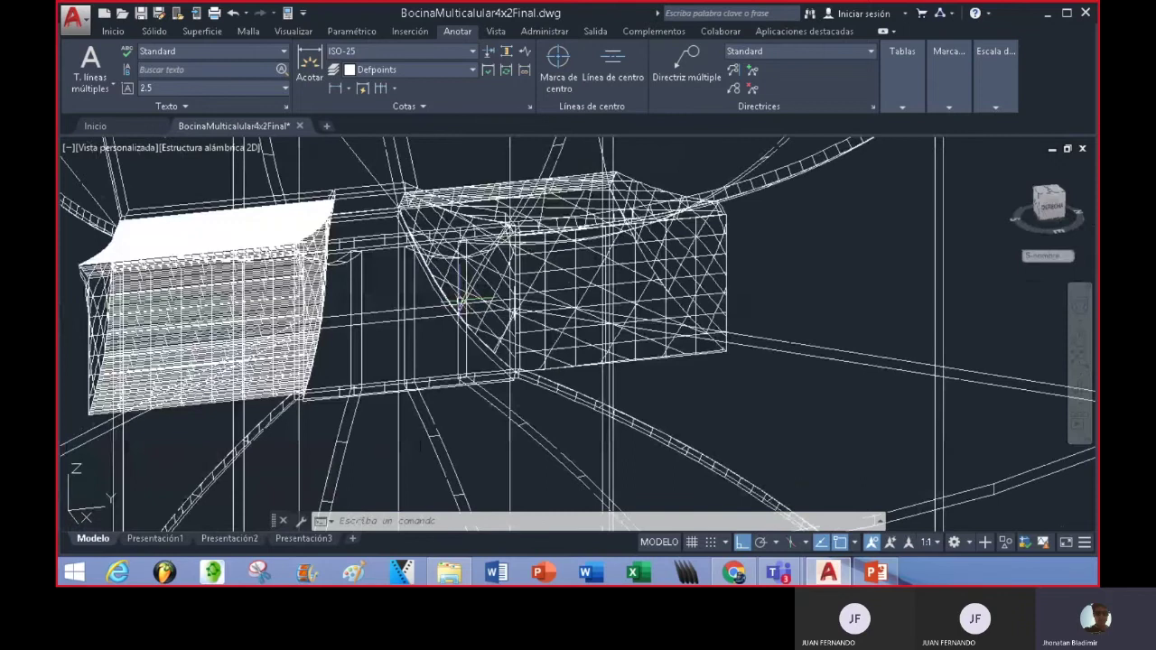
scroll(458, 299, "up", 2)
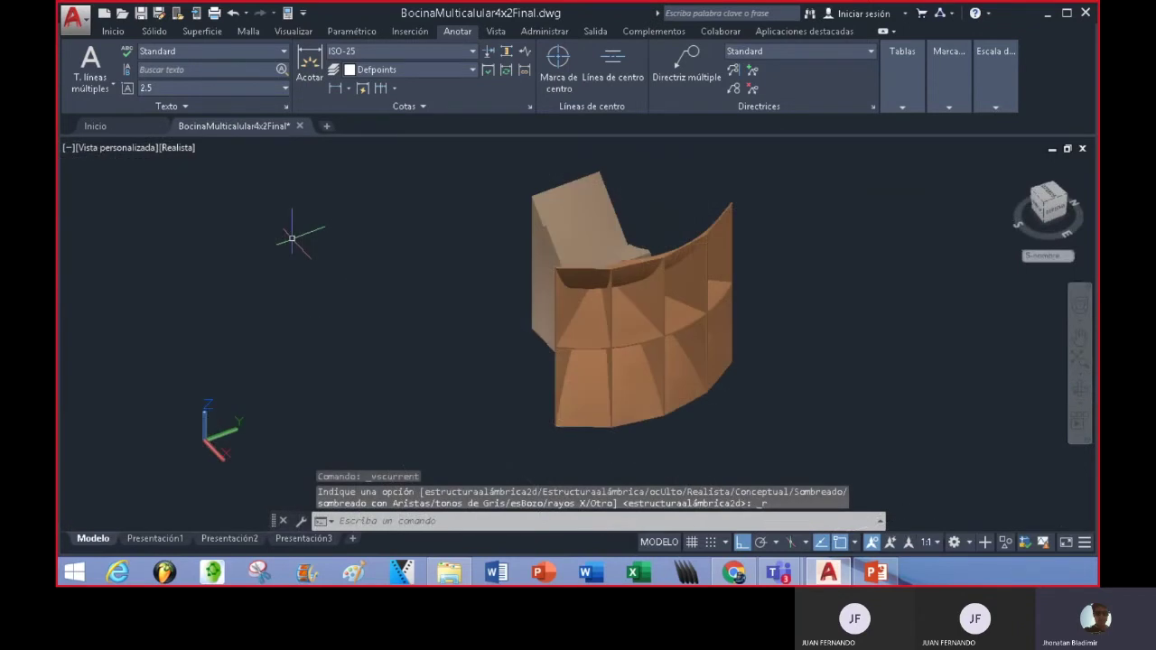
mouse_move(520, 324)
middle_mouse_down("shift")
mouse_move(607, 307)
mouse_move(572, 300)
mouse_move(568, 319)
mouse_move(586, 331)
mouse_move(640, 310)
mouse_move(663, 331)
middle_mouse_up("shift")
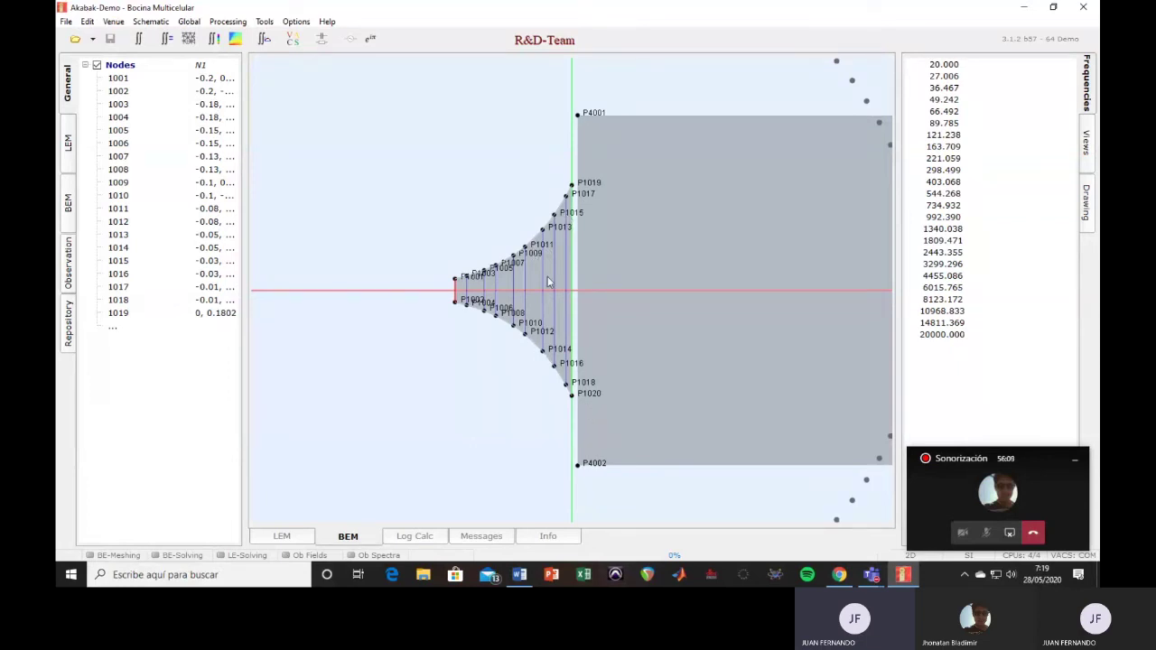
In Akabak, examine the general node list and the horn profile's node layout in the BEM drawing.
scroll(548, 282, "down", 2)
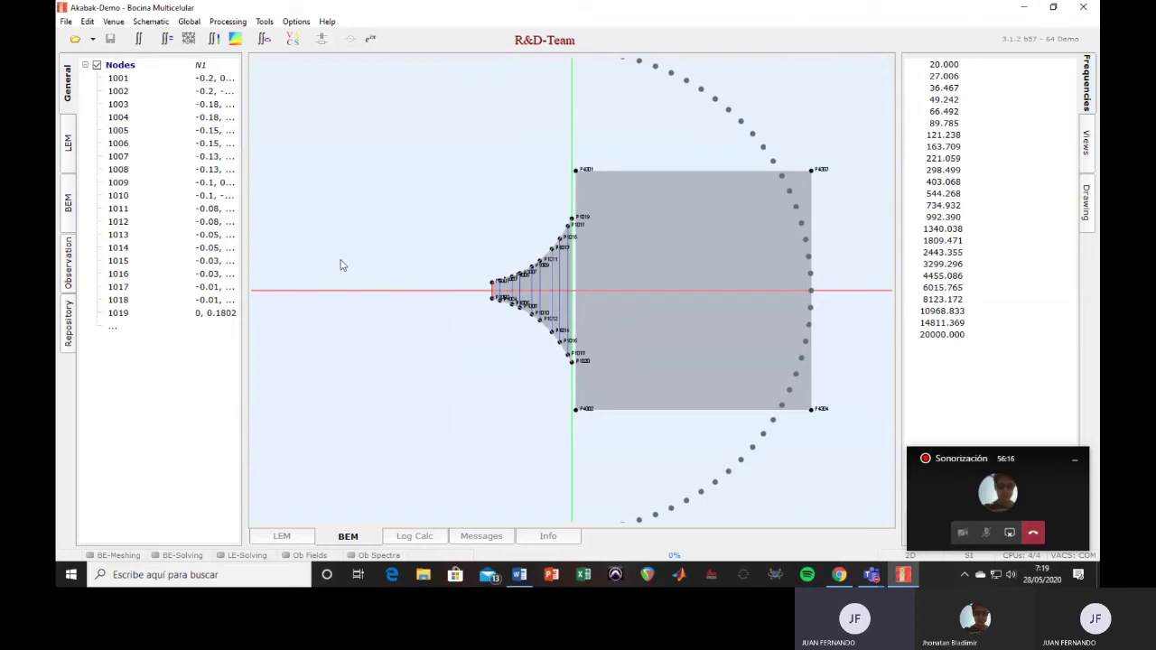
left_click(65, 126)
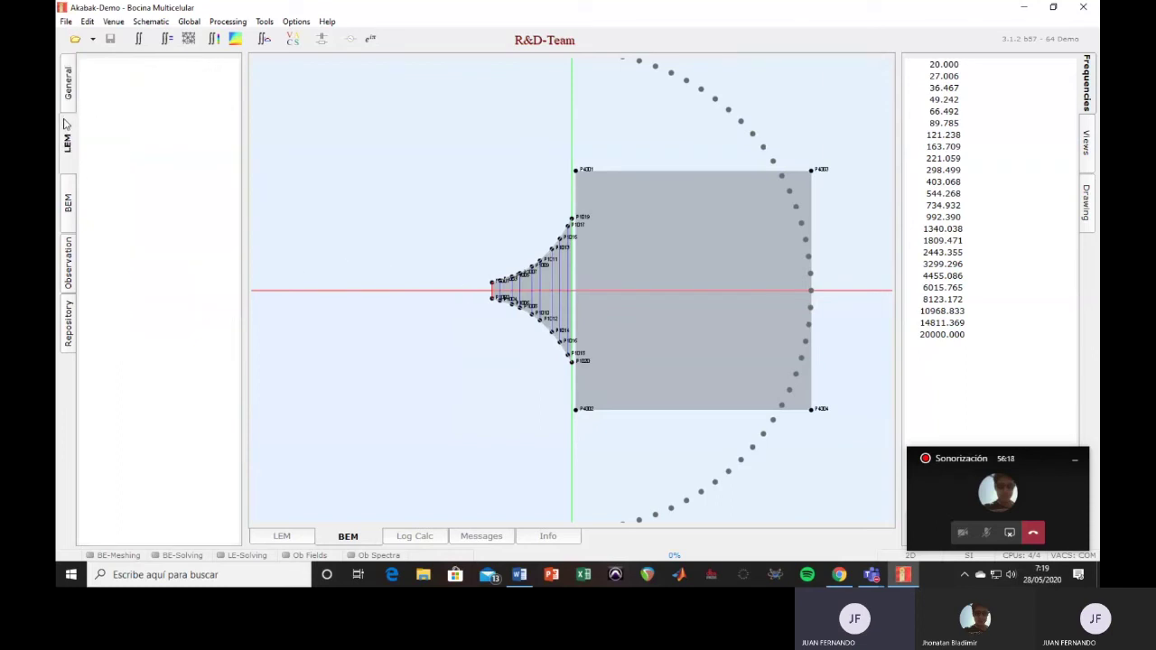
left_click(67, 83)
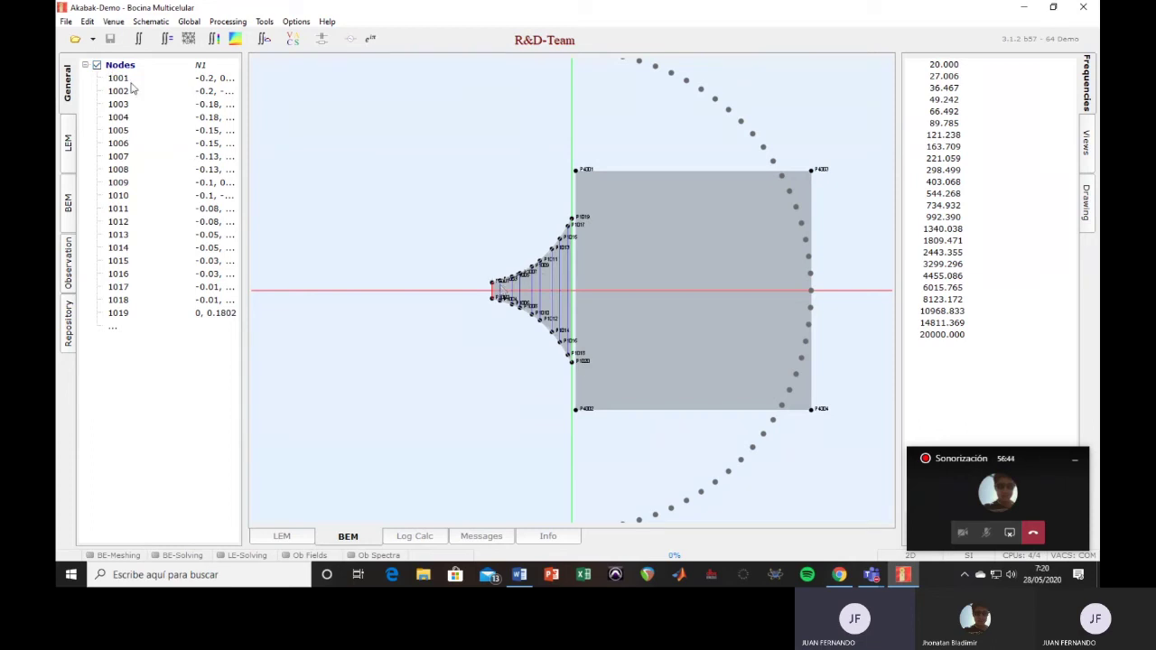
scroll(535, 282, "up", 2)
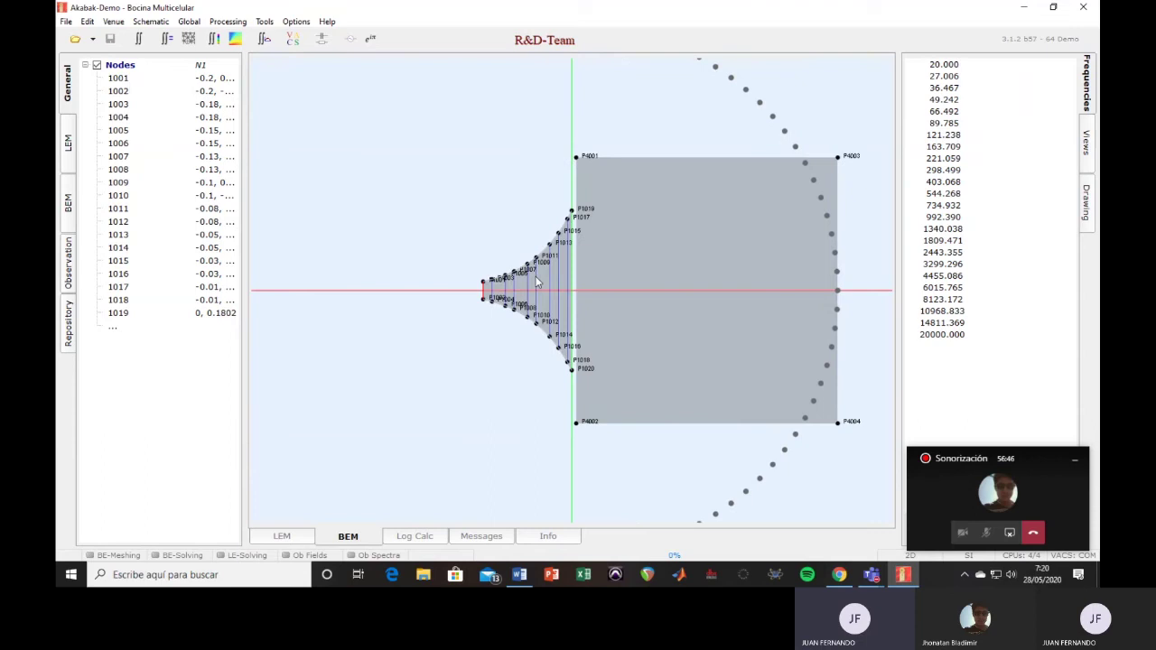
scroll(535, 282, "up", 1)
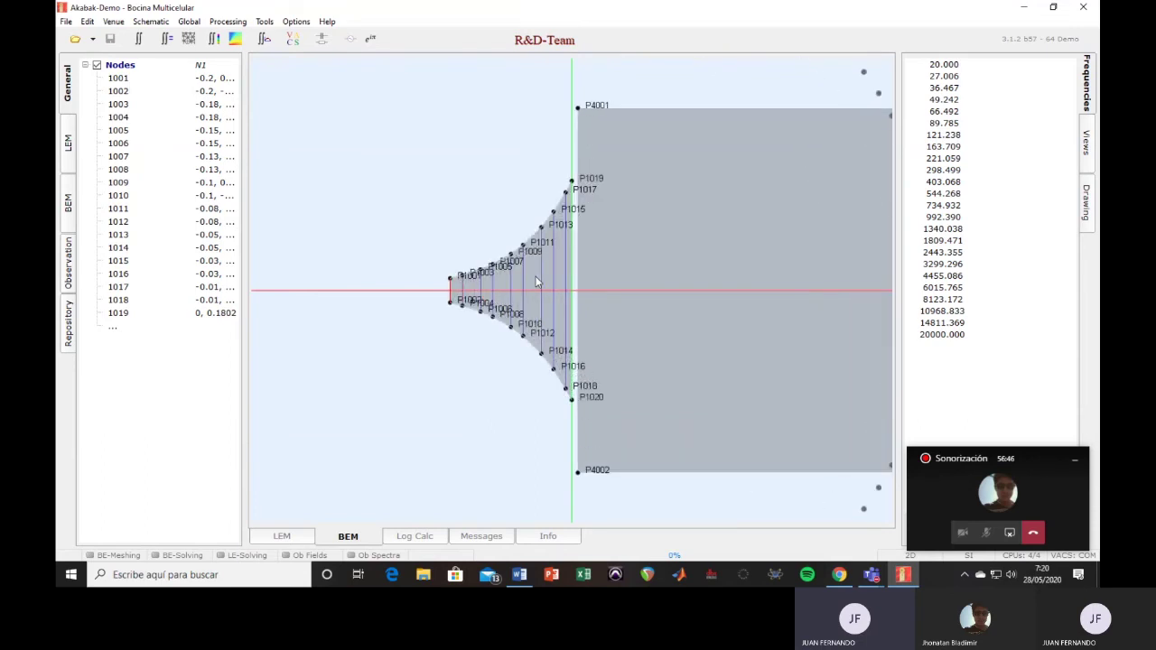
scroll(535, 281, "down", 1)
scroll(572, 250, "up", 2)
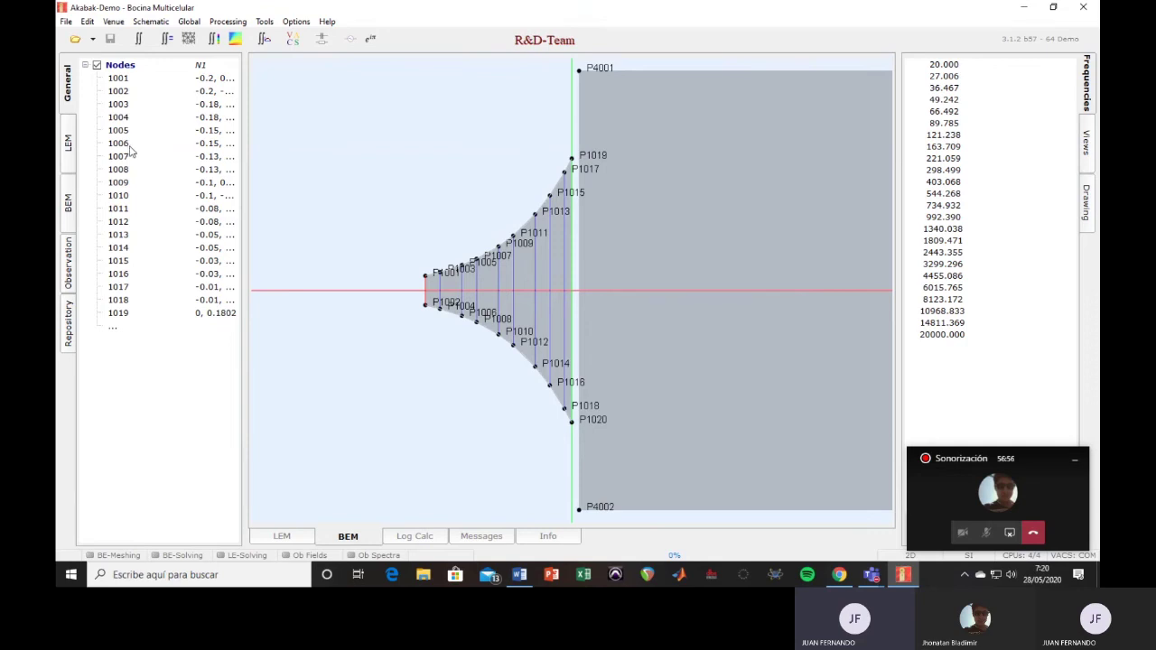
Open the Nodes component N1, review the x and y coordinates of its points, and close it without changes.
left_click(124, 66)
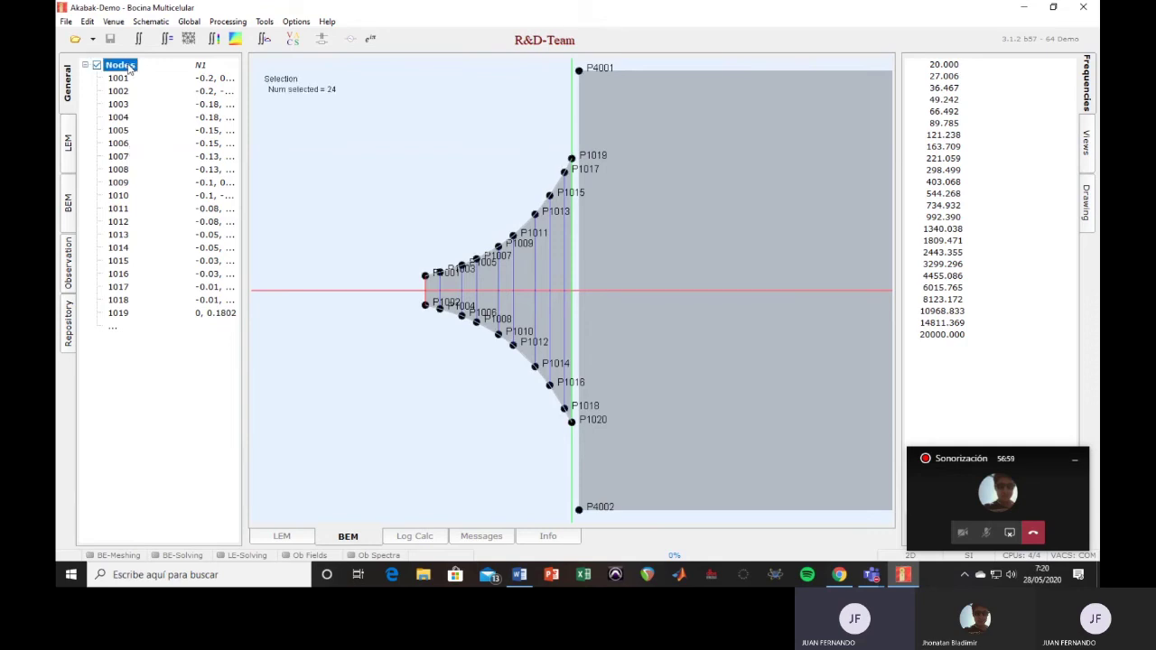
double_click(129, 70)
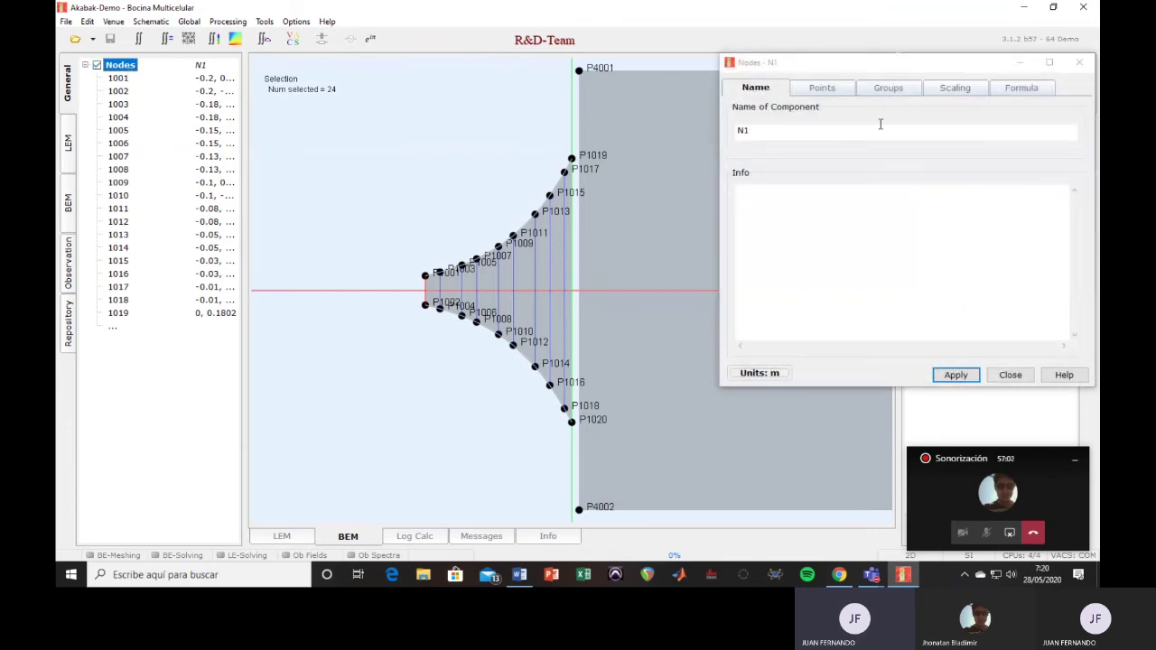
left_click(821, 88)
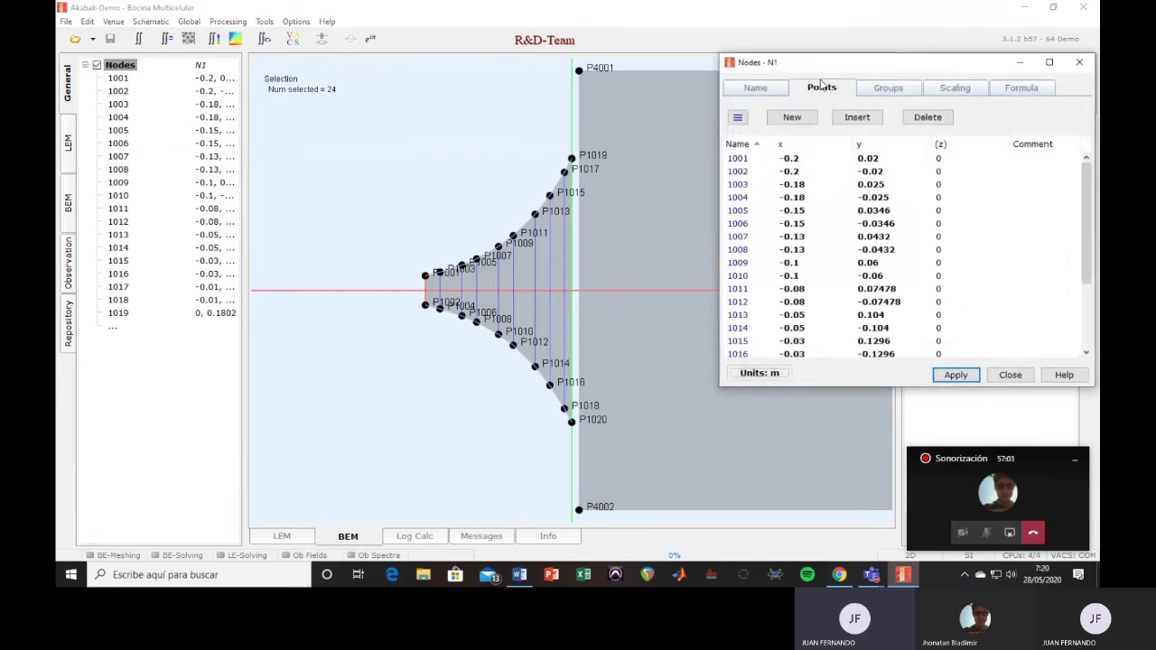
left_click_drag(818, 70, 788, 100)
scroll(903, 343, "down", 3)
scroll(903, 343, "up", 3)
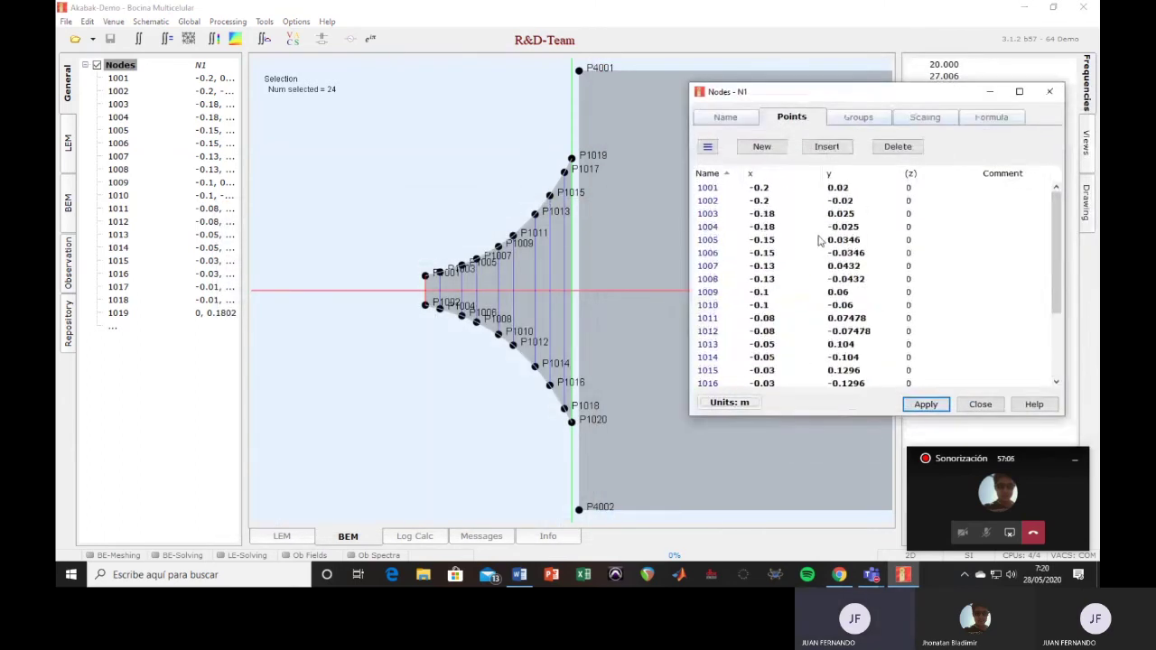
left_click(984, 402)
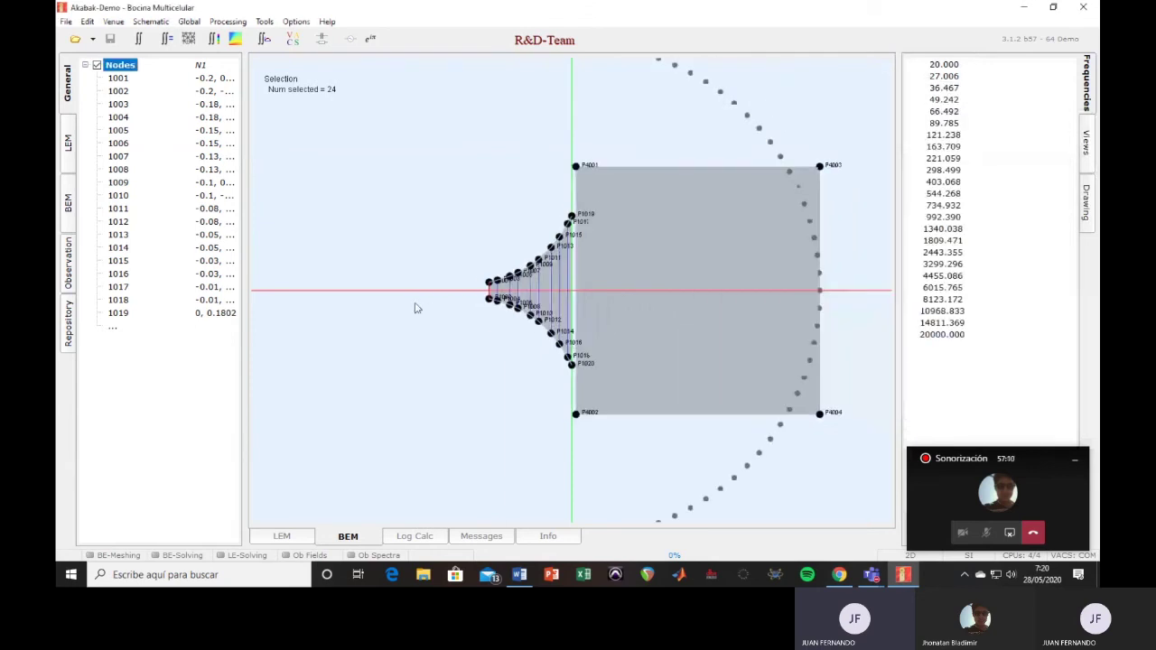
Select the external field in front of the horn, review the BEM subdomains and interfaces, and select the exterior subdomain.
left_click(656, 280)
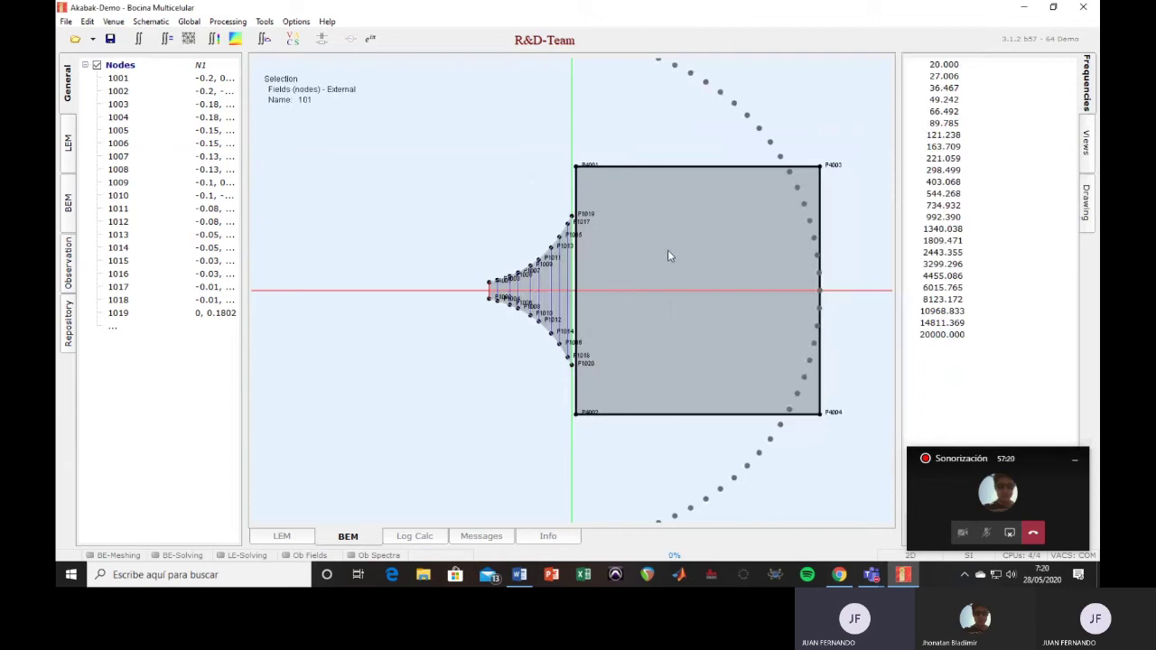
left_click(66, 201)
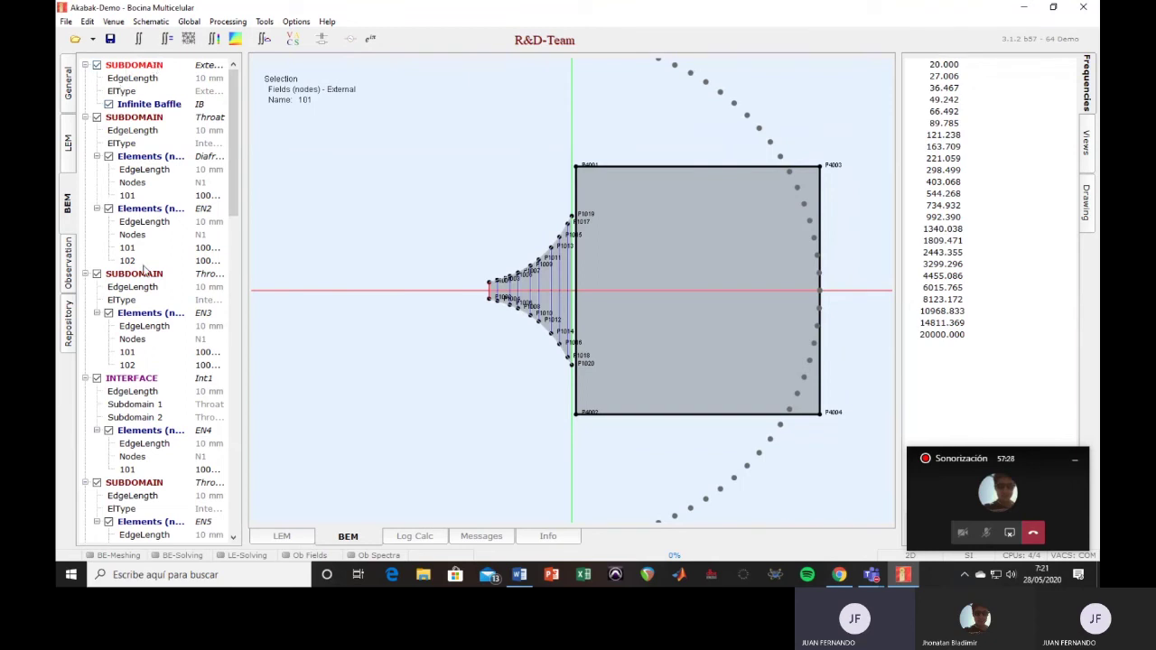
scroll(153, 289, "down", 1)
scroll(132, 343, "down", 1)
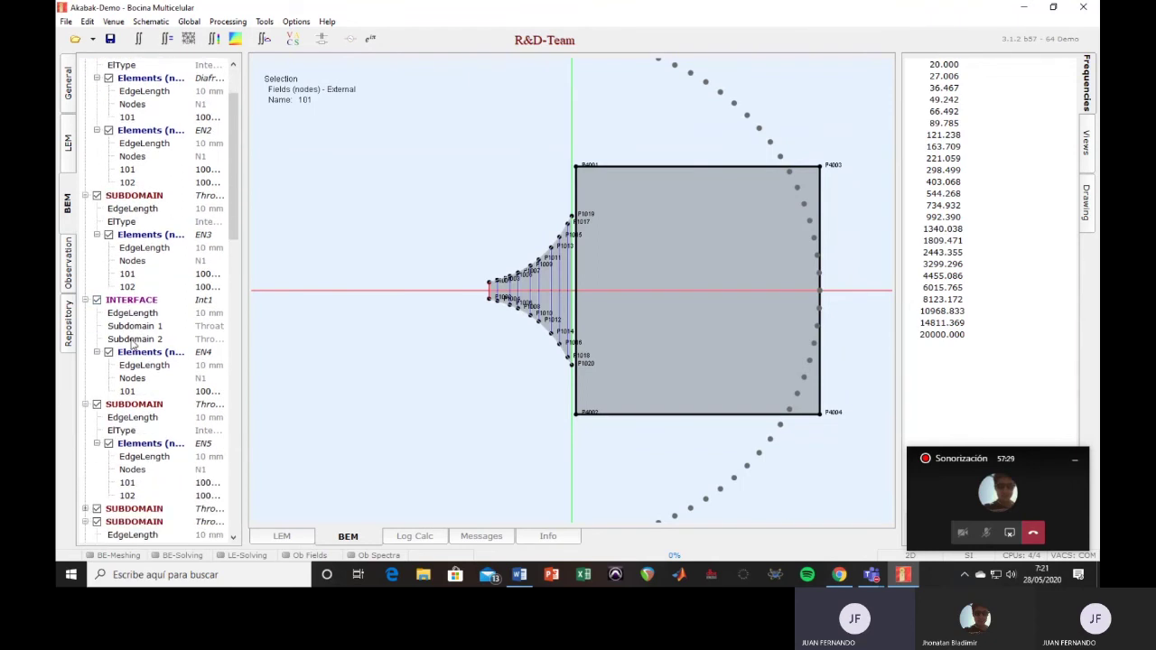
scroll(132, 342, "down", 2)
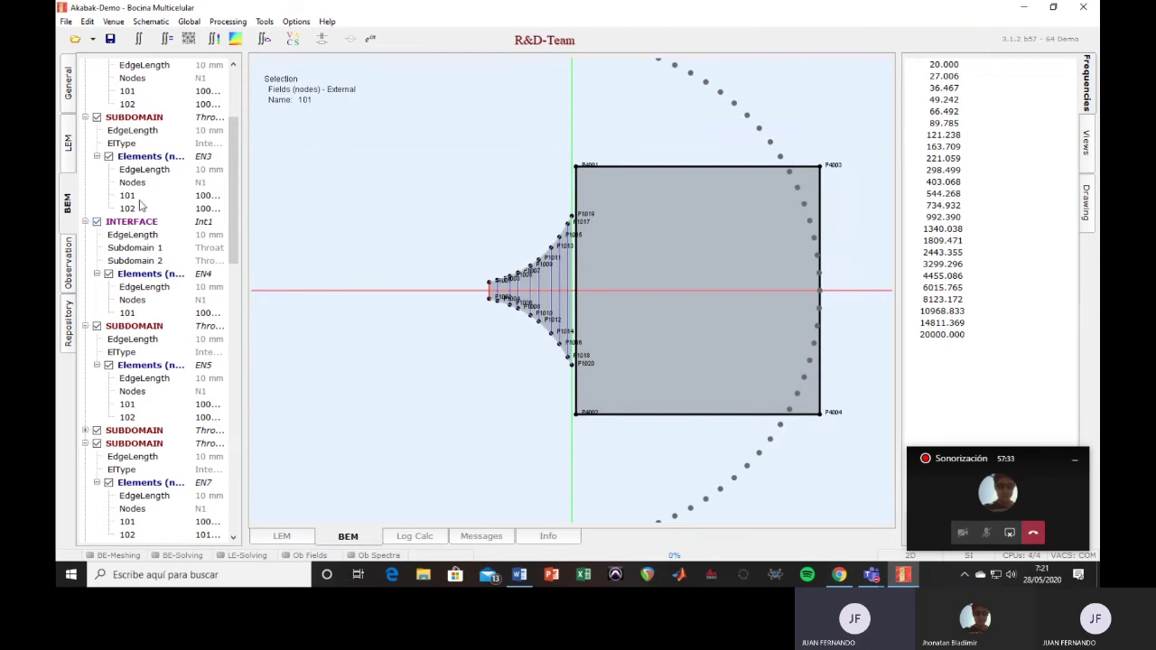
scroll(140, 206, "up", 4)
left_click(133, 67)
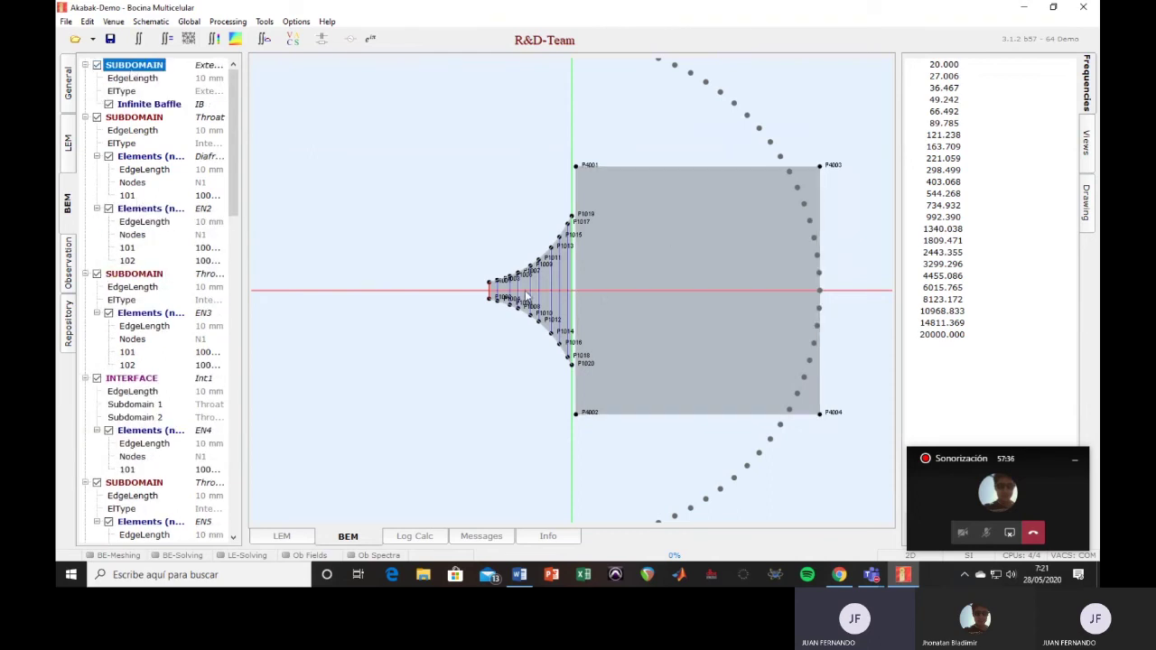
Select wall elements 102 and 101 of EN2 at the horn throat to check their assignment to the Throat subdomain.
scroll(595, 334, "up", 1)
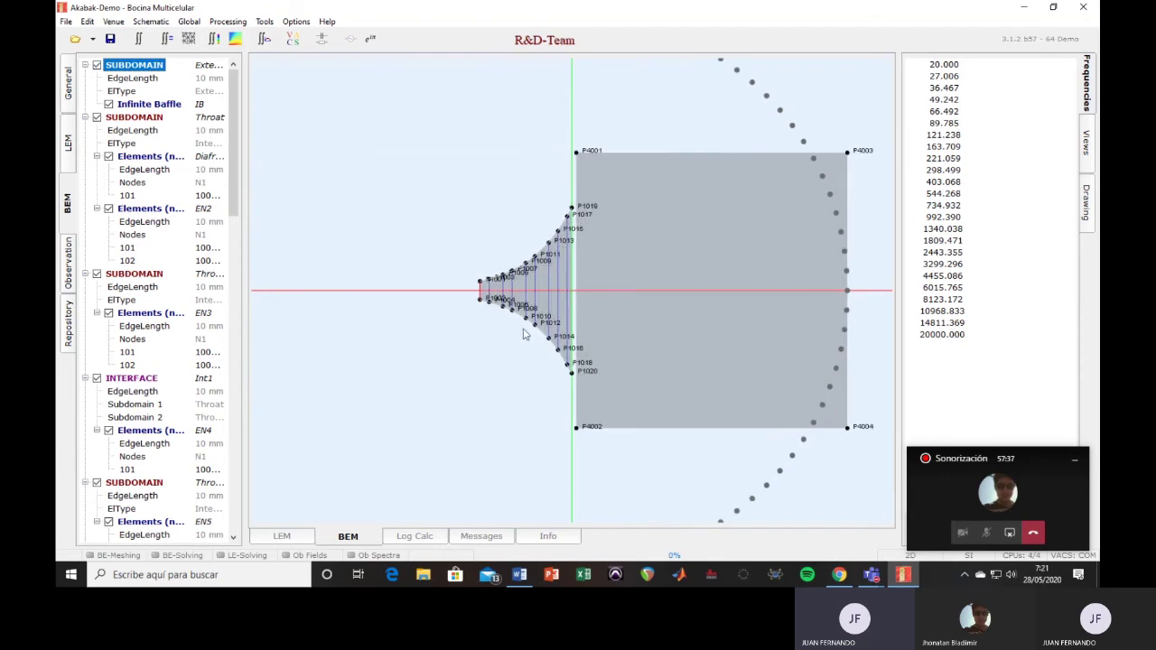
scroll(523, 334, "up", 3)
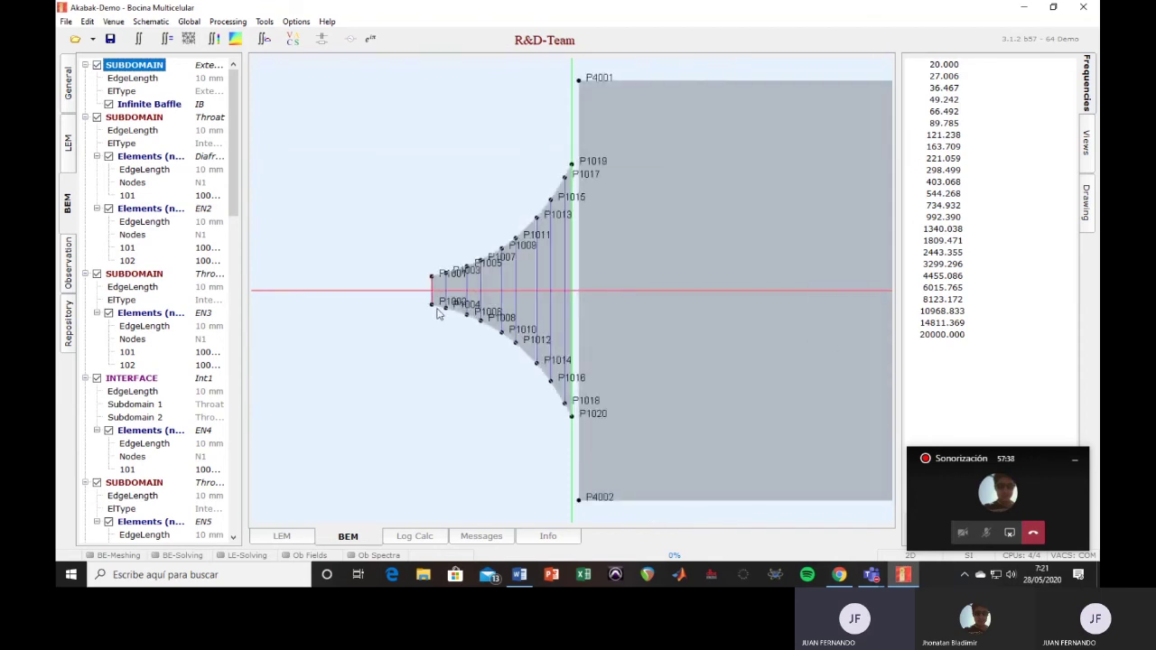
left_click(434, 276)
left_click(438, 305)
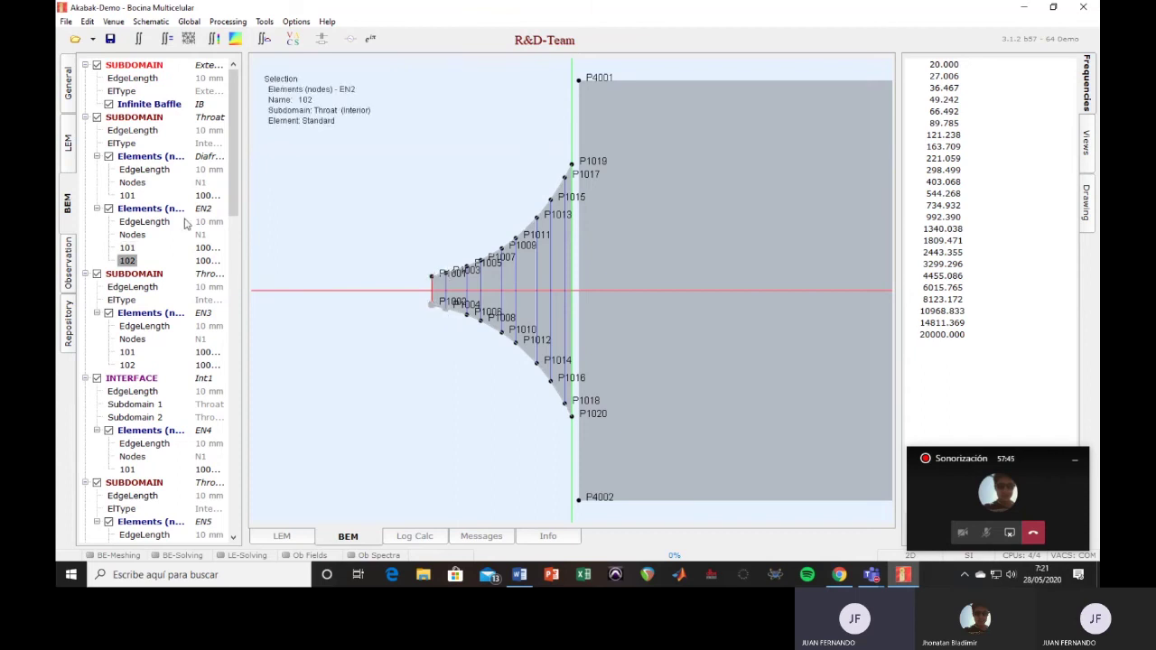
scroll(188, 224, "down", 2)
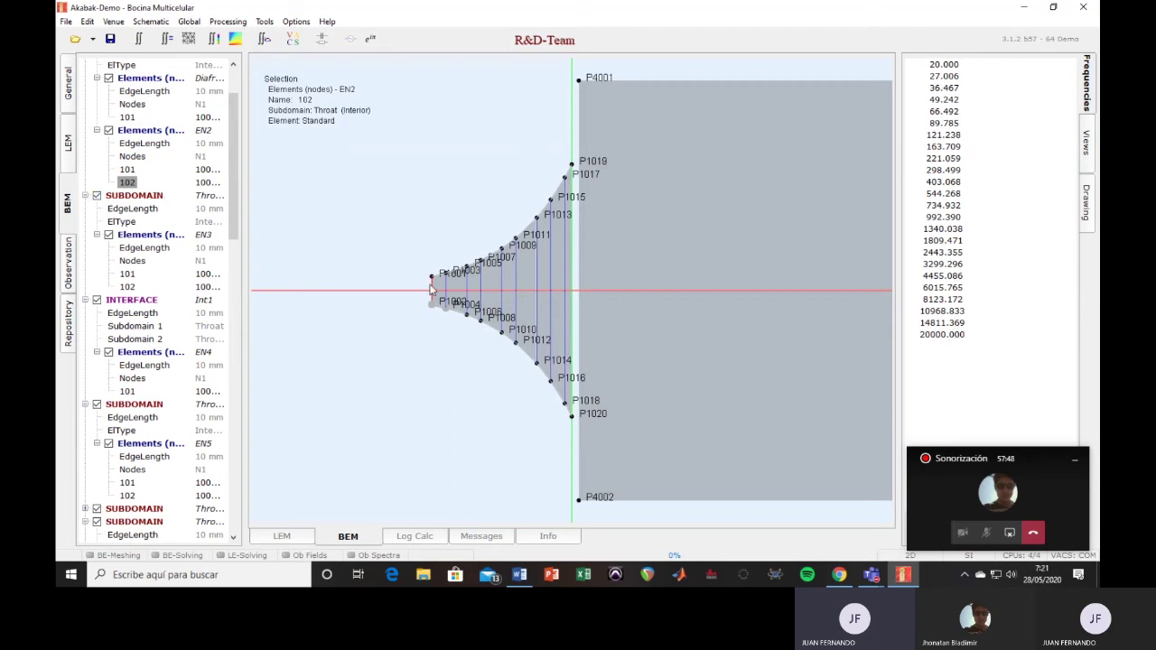
scroll(431, 288, "up", 3)
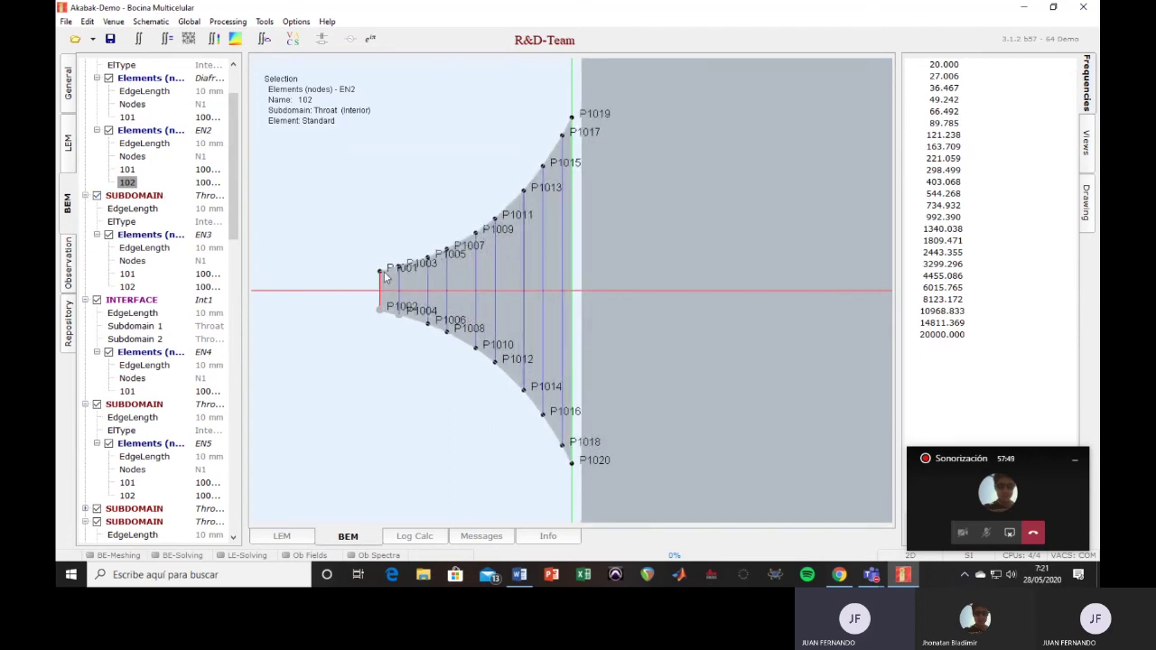
left_click(383, 275)
left_click(382, 275)
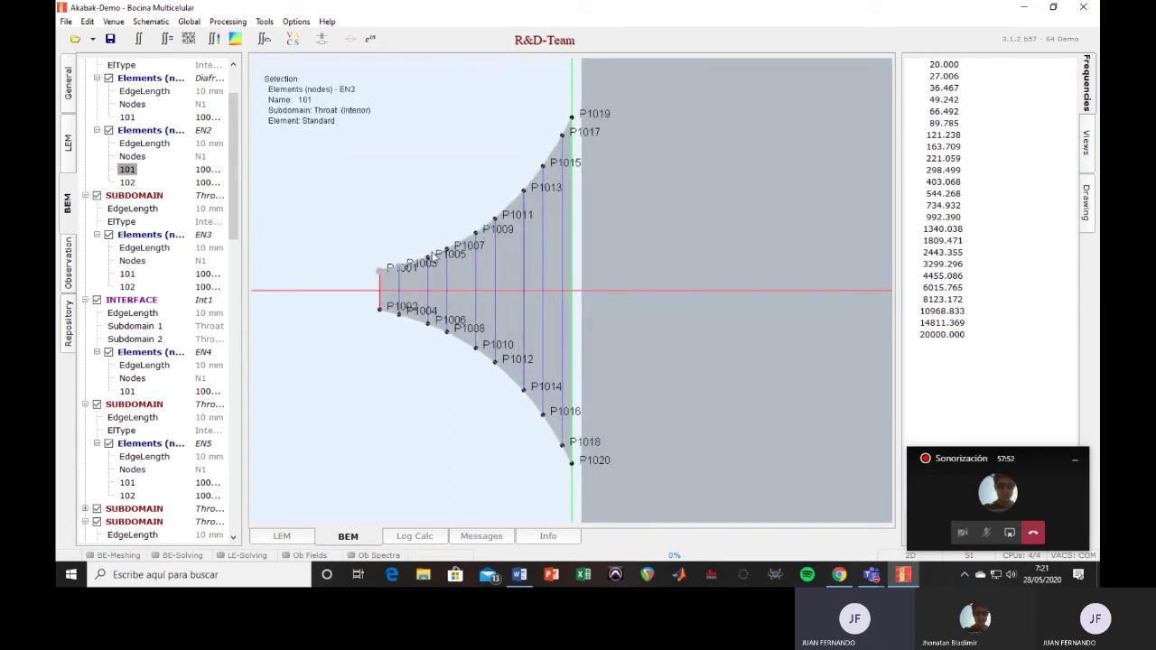
Trace the horn profile along its upper and lower walls, selecting wall elements and nodes such as 1015, 1019 and 1016.
left_click(430, 259)
left_click(476, 240)
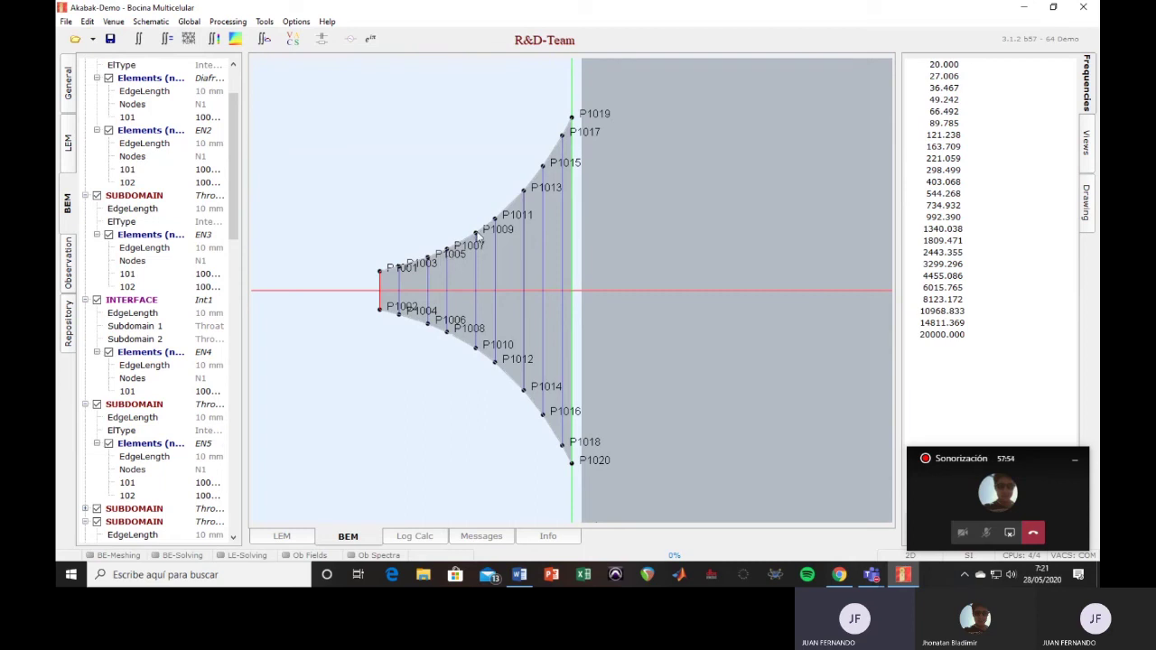
left_click(478, 237)
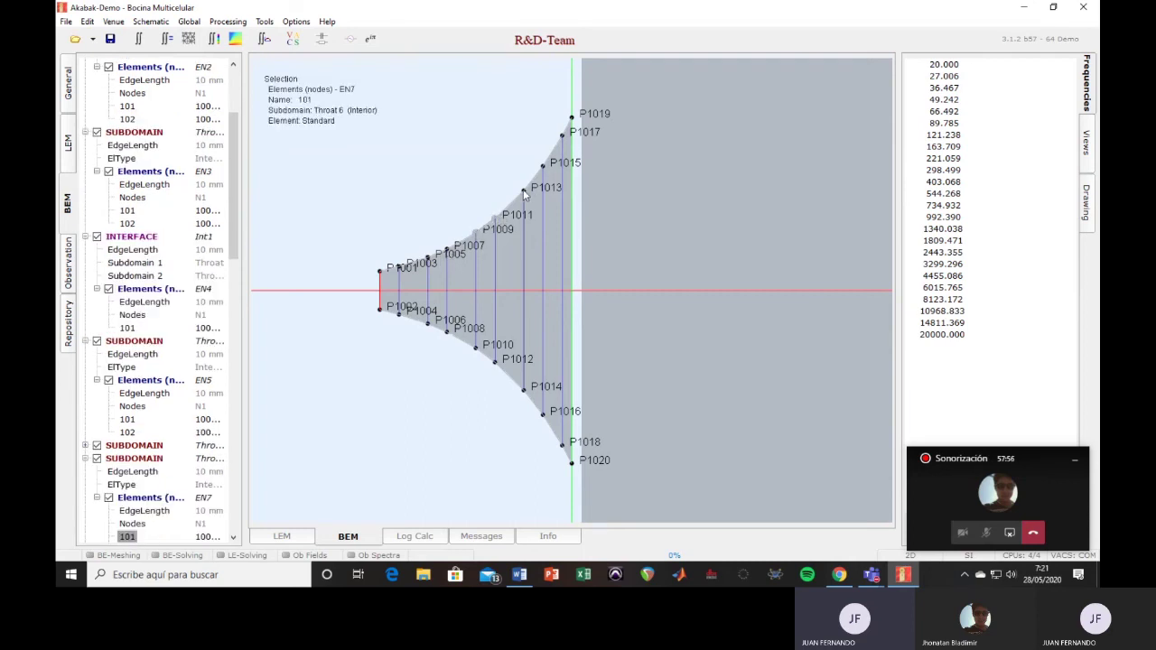
left_click(522, 189)
left_click(542, 166)
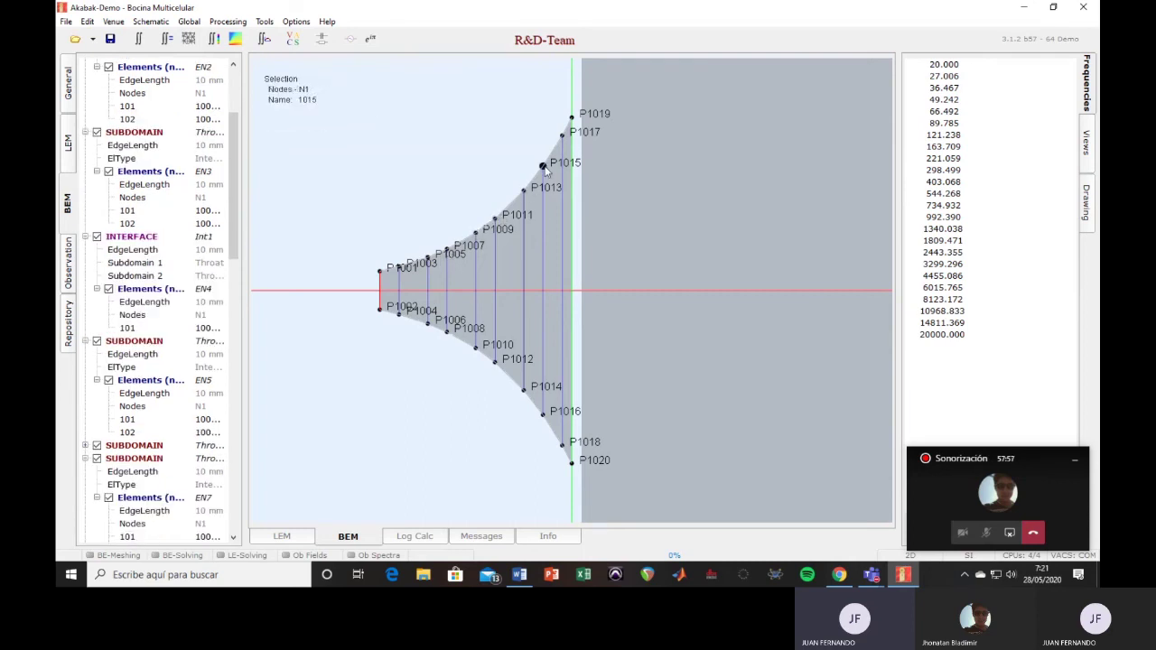
left_click(566, 126)
left_click(570, 118)
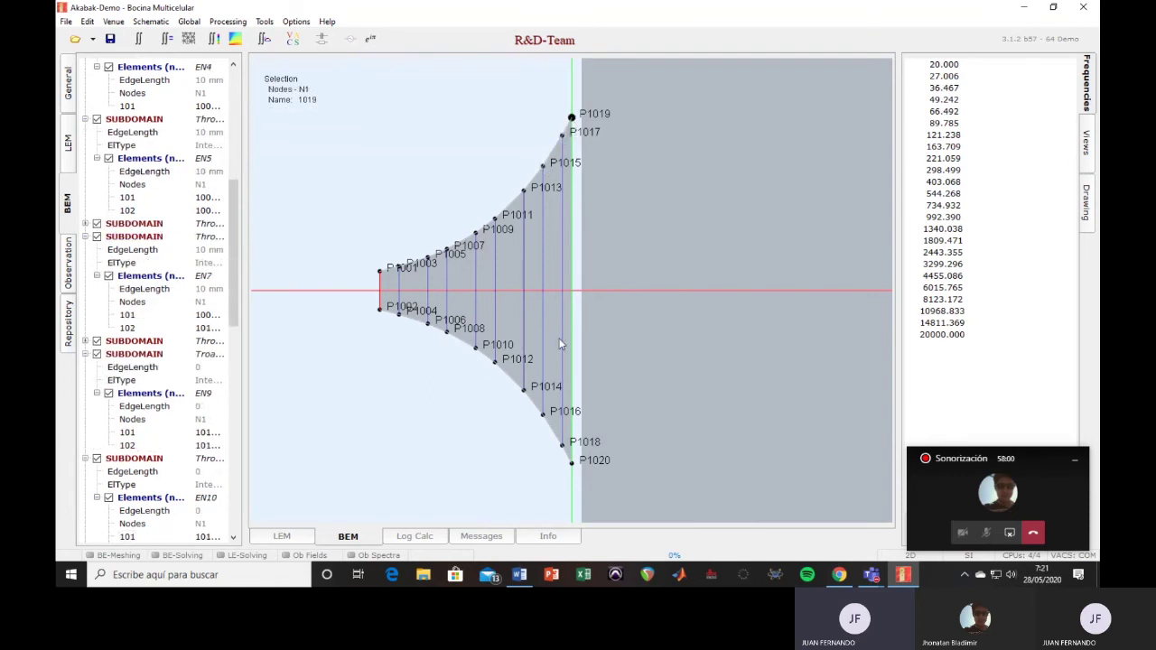
left_click(533, 401)
left_click(541, 412)
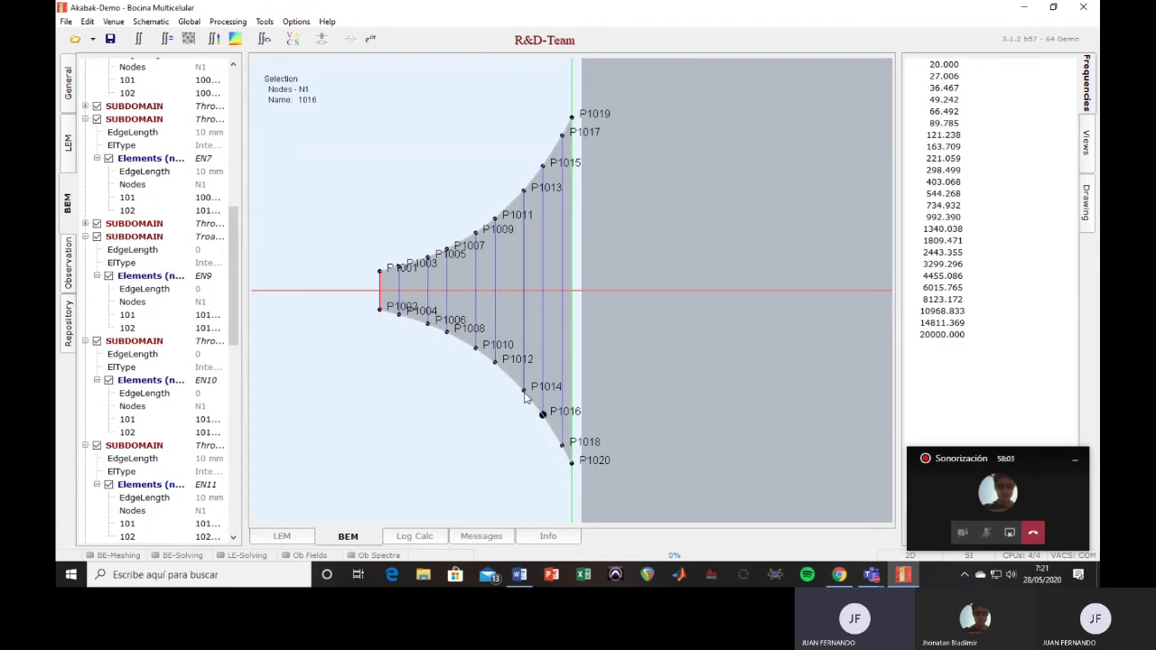
left_click(500, 371)
left_click(425, 366)
Review the BEM component list down to interface Int10 and select element 101 of EN12 under interface Int2.
scroll(158, 402, "down", 7)
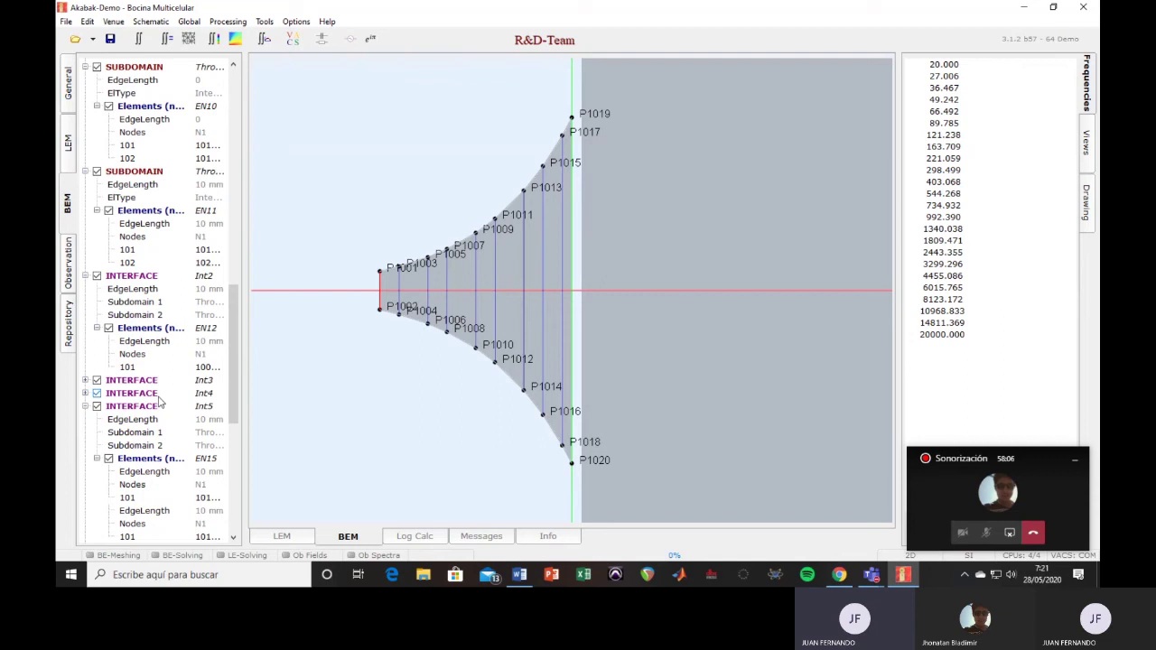
scroll(163, 401, "down", 8)
scroll(164, 404, "down", 2)
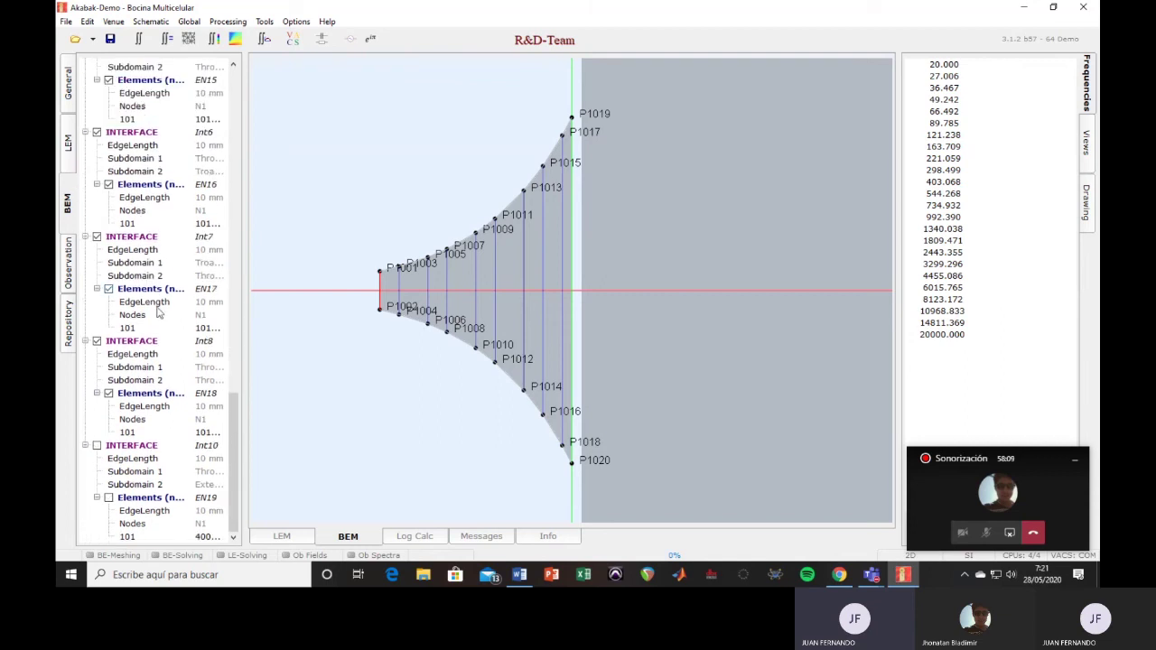
scroll(158, 312, "up", 15)
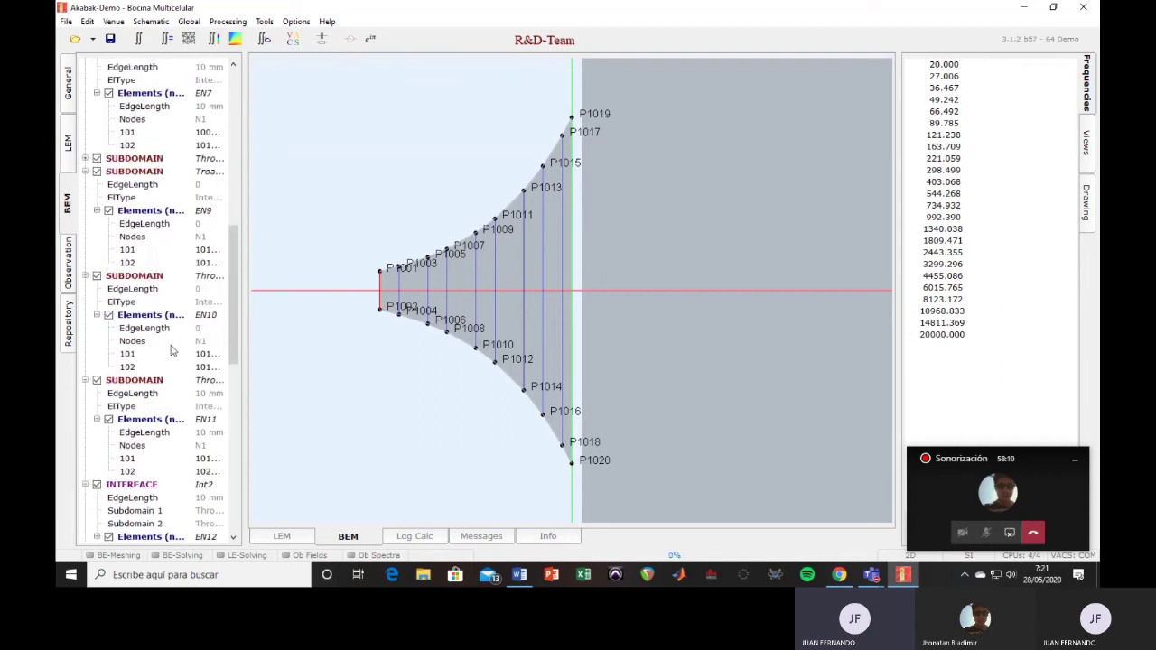
scroll(154, 263, "down", 2)
left_click(131, 327)
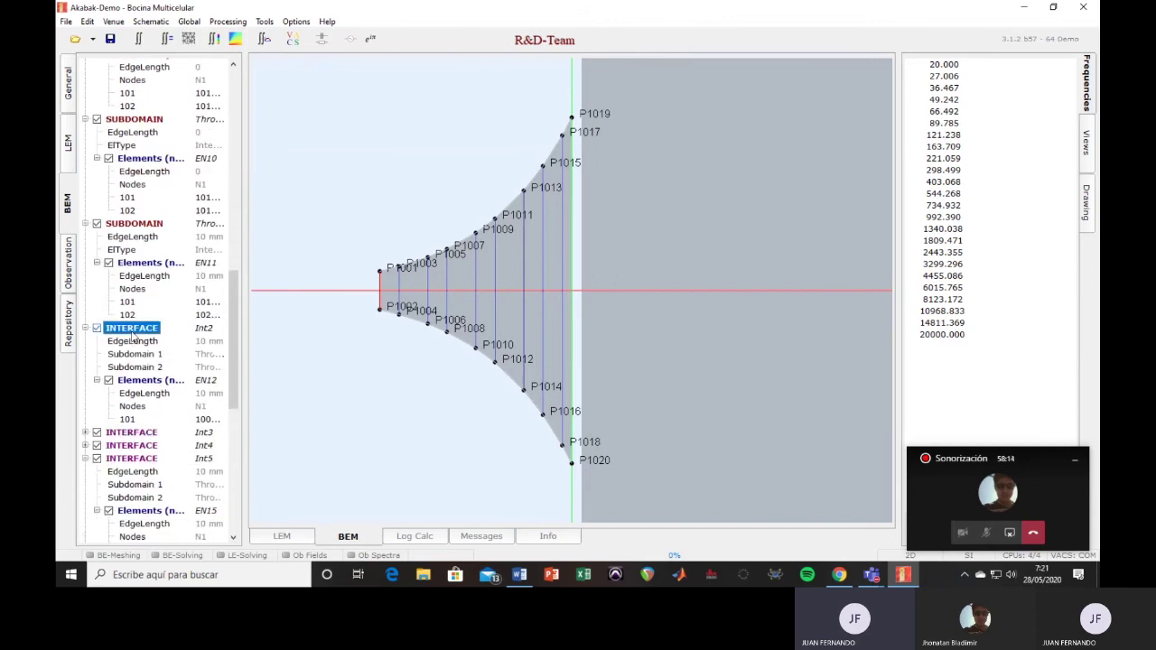
left_click(127, 419)
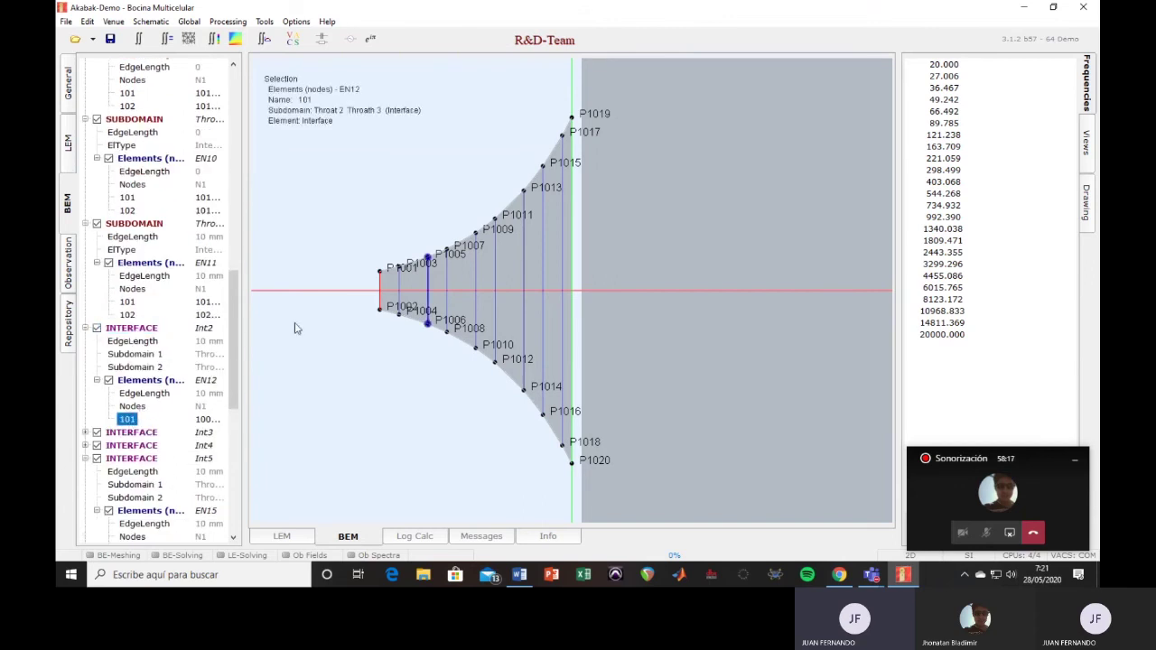
Select the interface lines between the horn's throat subdomains one after another from throat to mouth, then clear the selection.
left_click(399, 276)
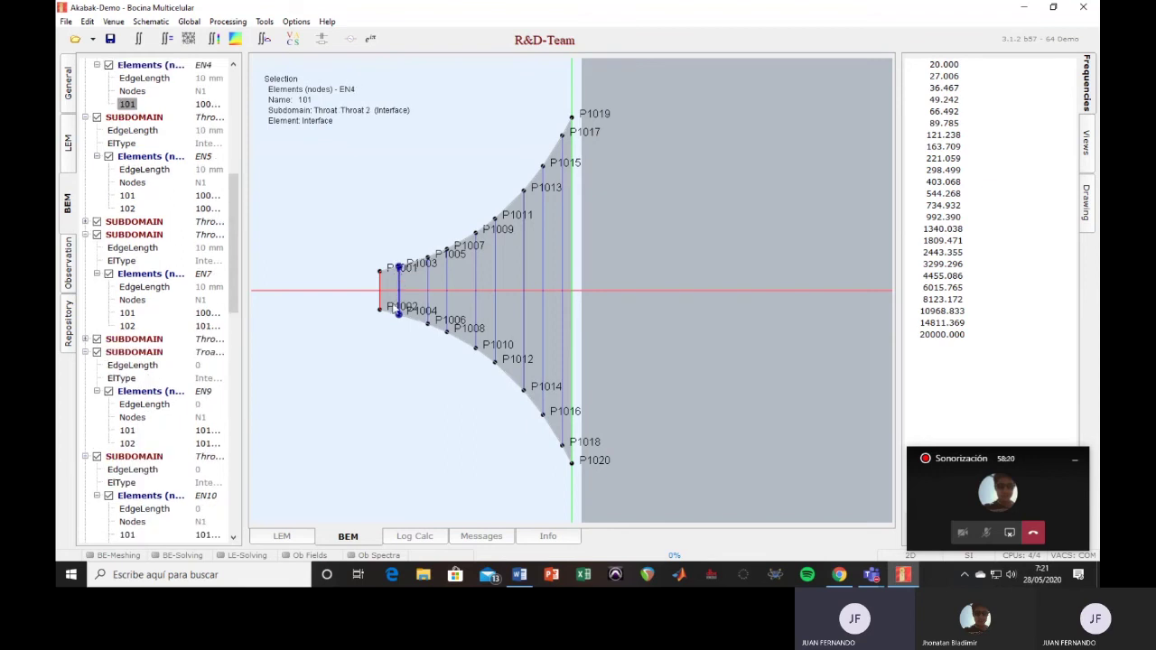
left_click(429, 262)
left_click(429, 276)
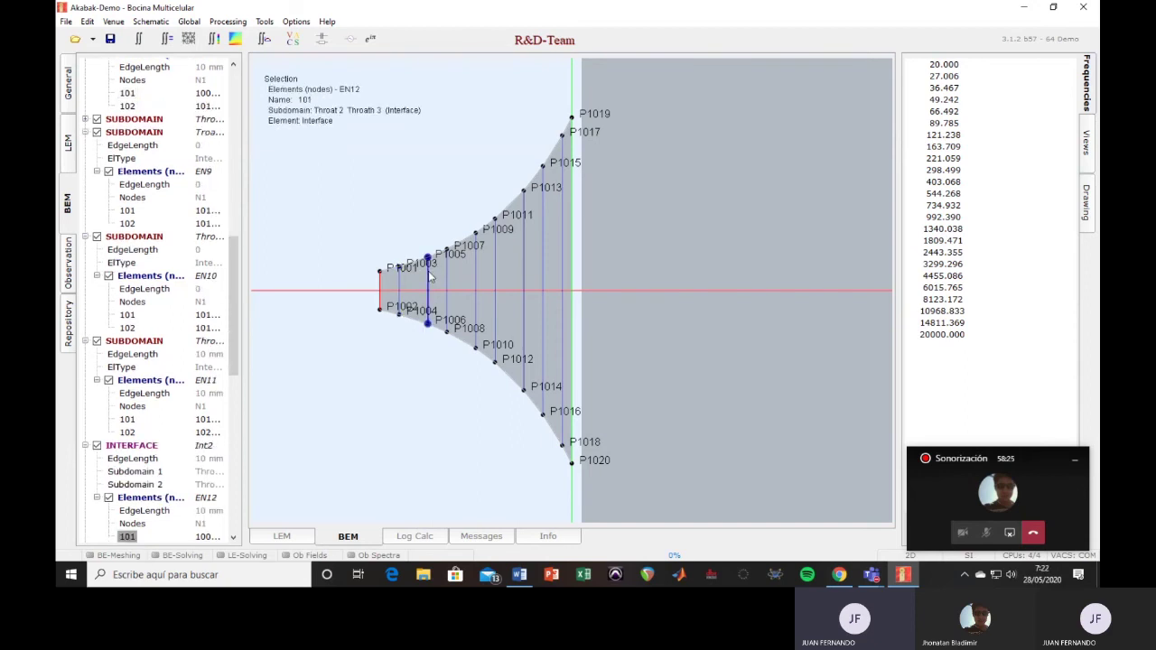
left_click(445, 262)
left_click(476, 257)
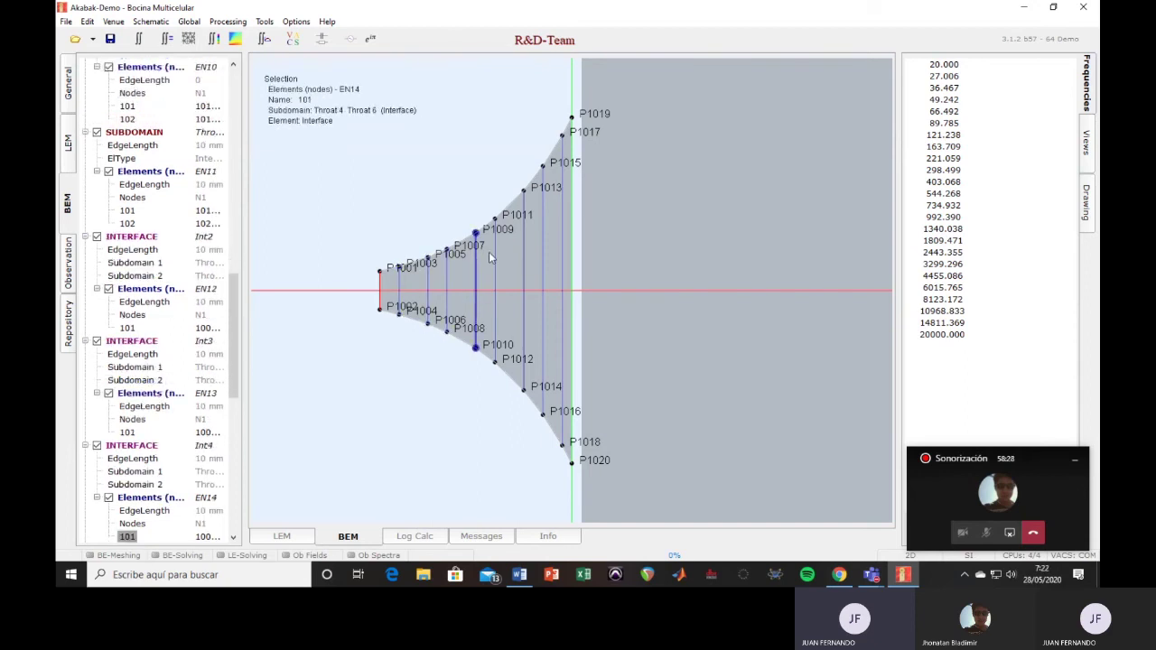
left_click(494, 241)
left_click(522, 238)
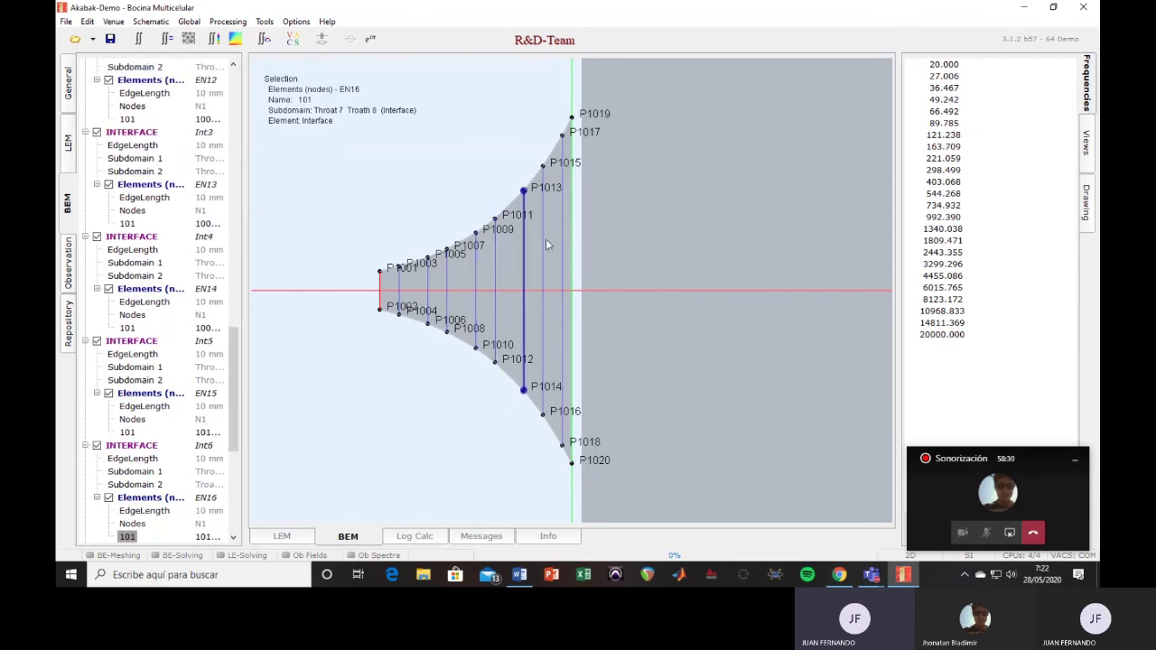
left_click(545, 239)
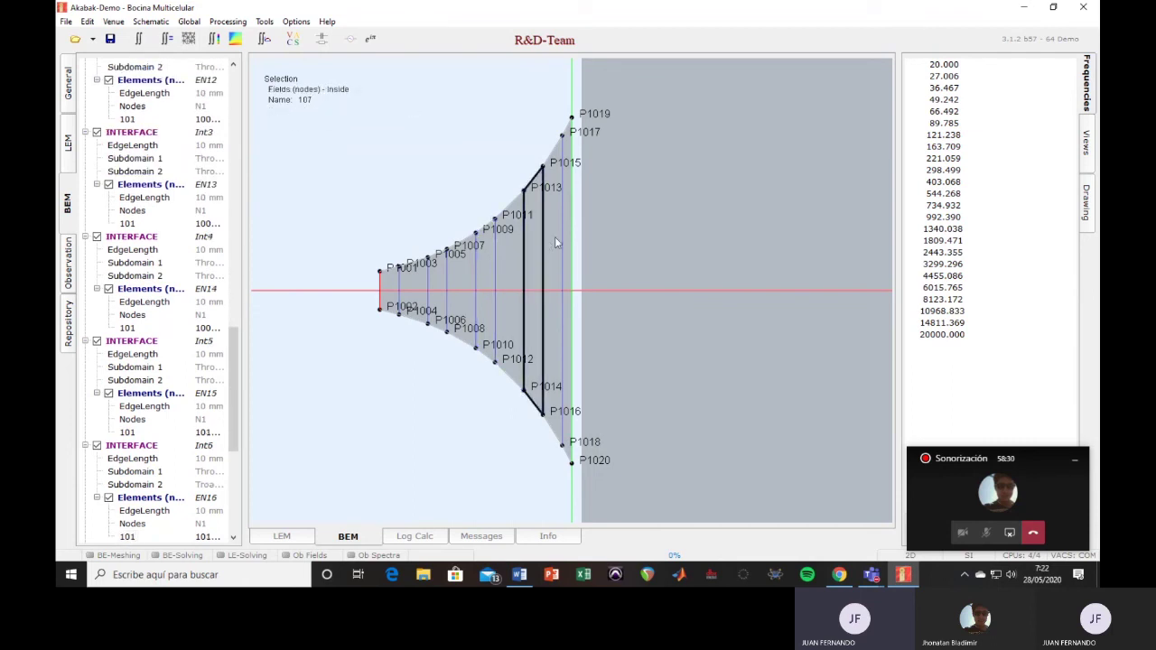
left_click(560, 239)
left_click(535, 239)
left_click(407, 222)
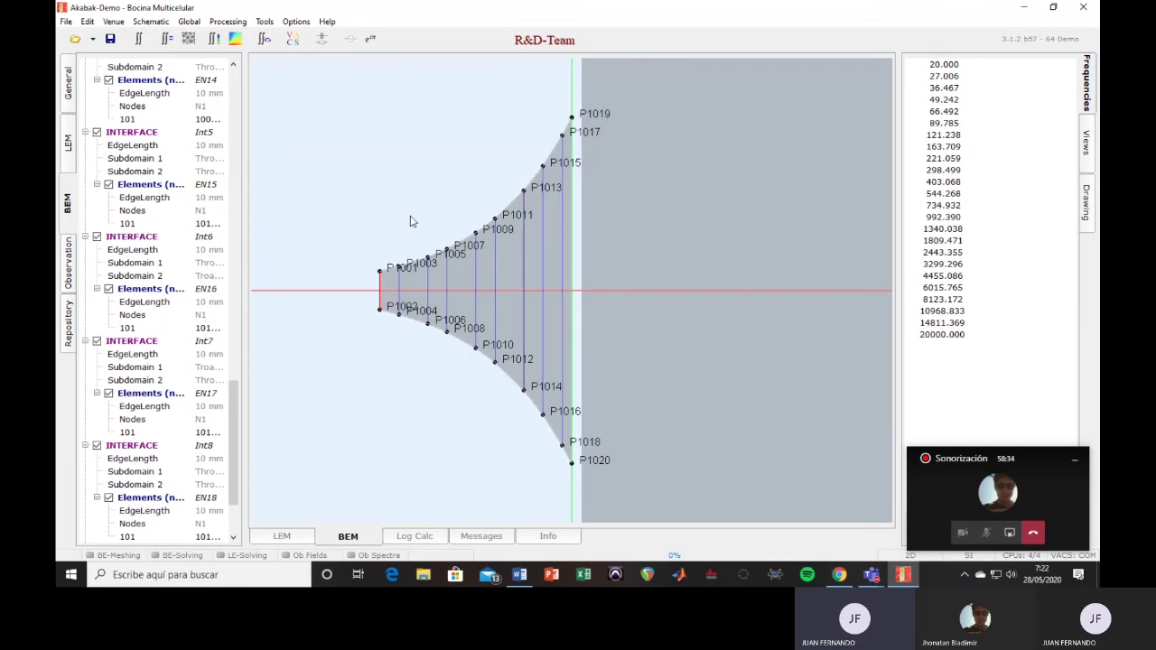
Select inside field 102 near the horn throat to examine its outline, then clear the selection.
scroll(326, 235, "down", 2)
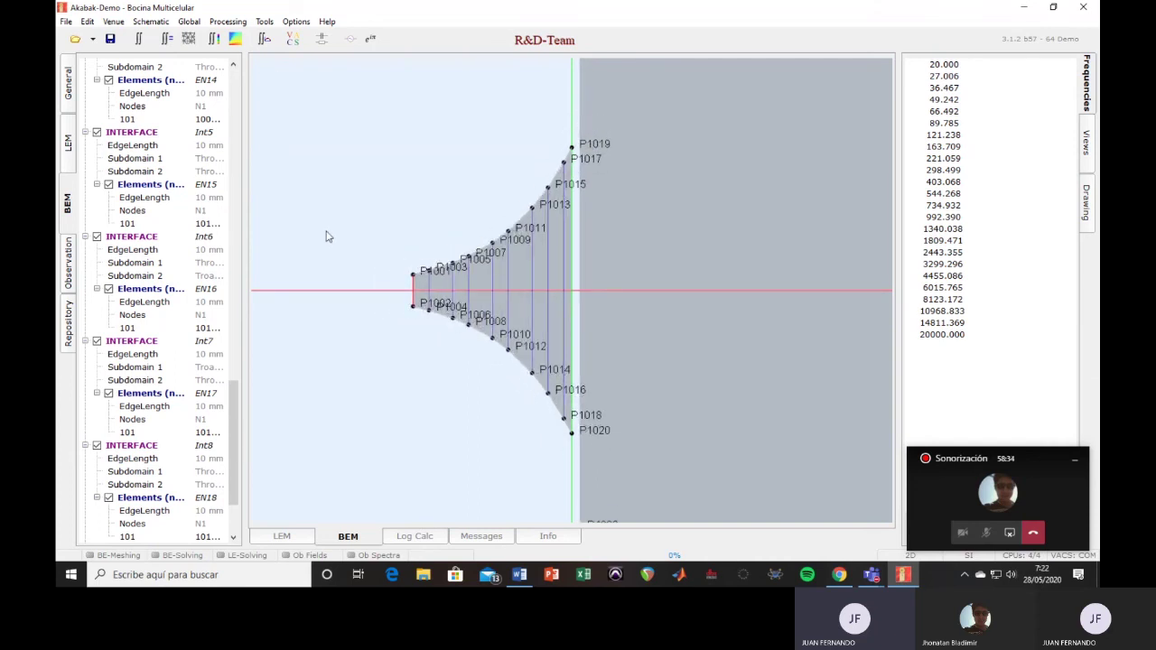
scroll(327, 236, "down", 2)
scroll(328, 235, "up", 1)
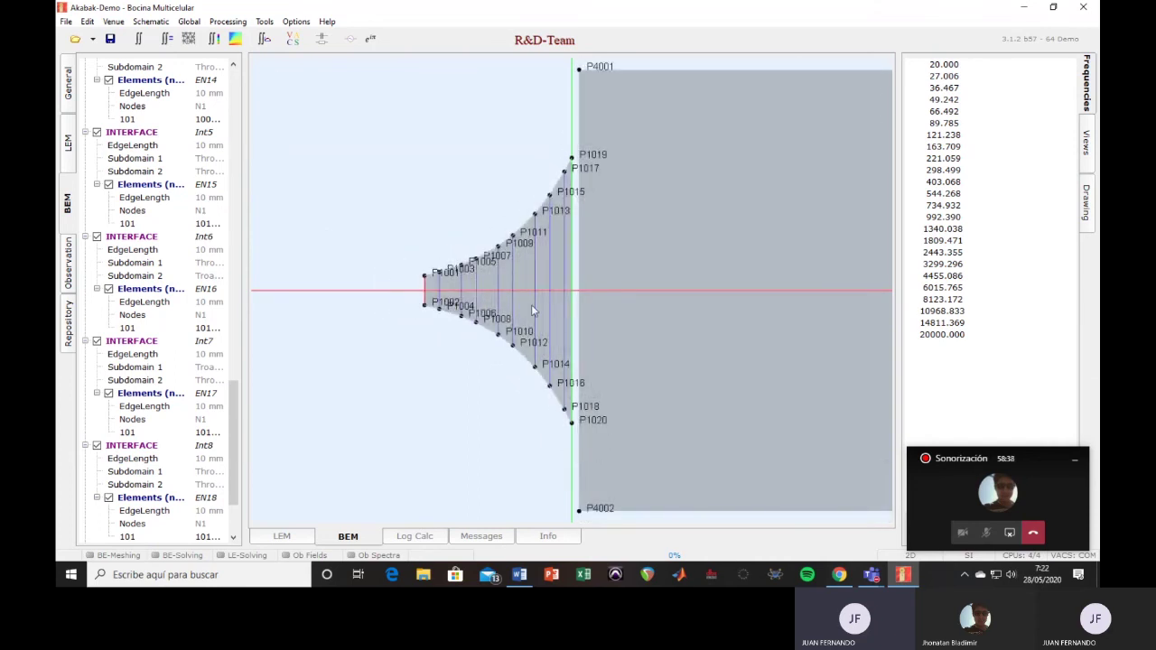
left_click(431, 274)
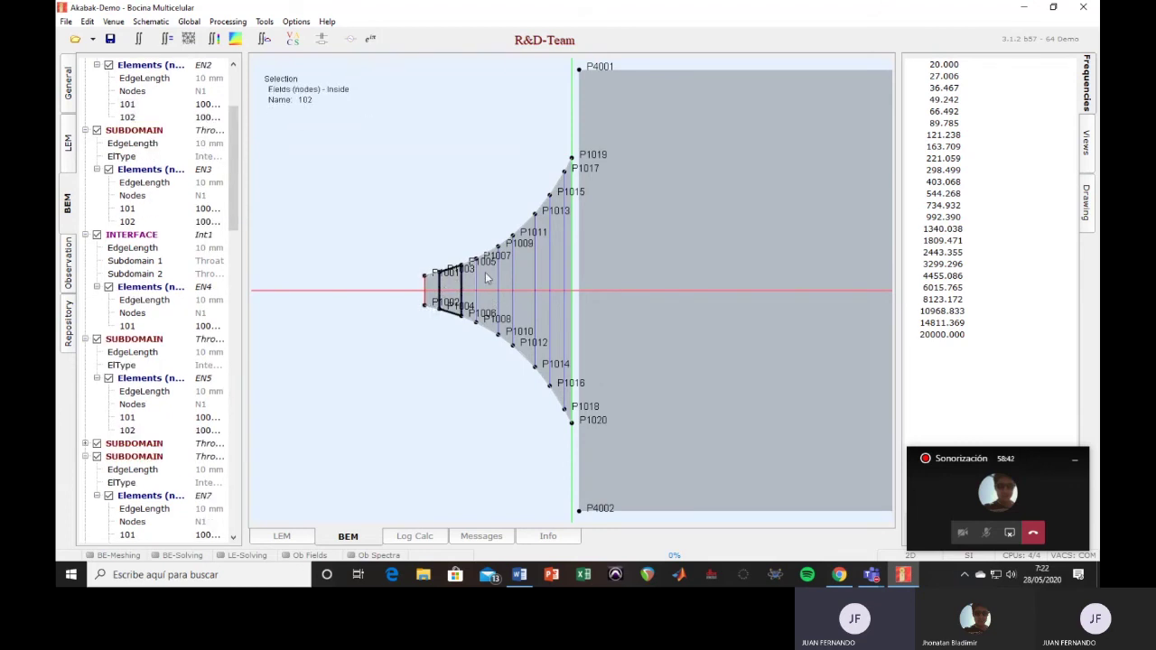
left_click(411, 282)
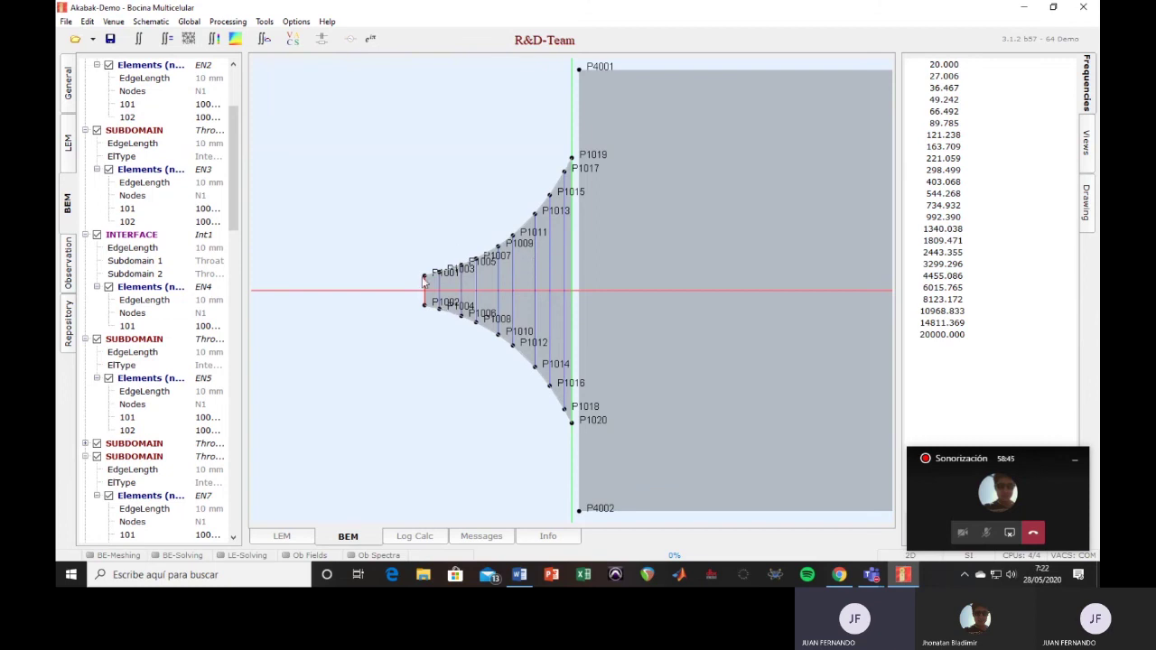
Select the driven Diafragma element at the horn throat and examine its position relative to the horn and external field.
left_click(424, 282)
scroll(570, 280, "down", 2)
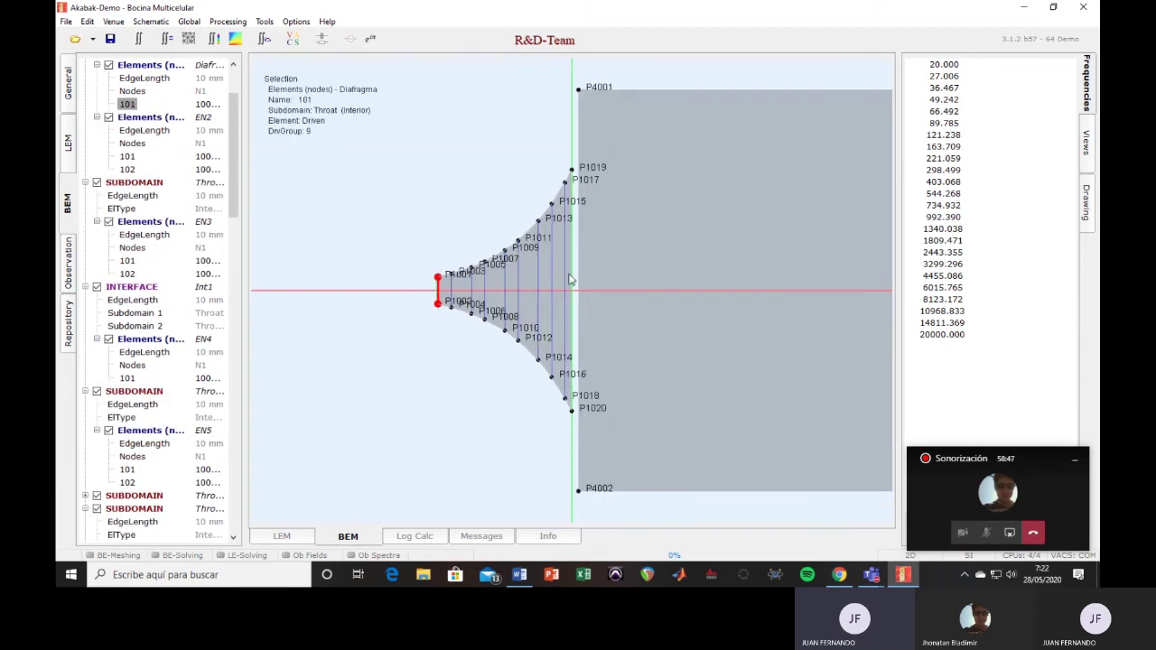
scroll(569, 280, "up", 2)
scroll(571, 280, "up", 4)
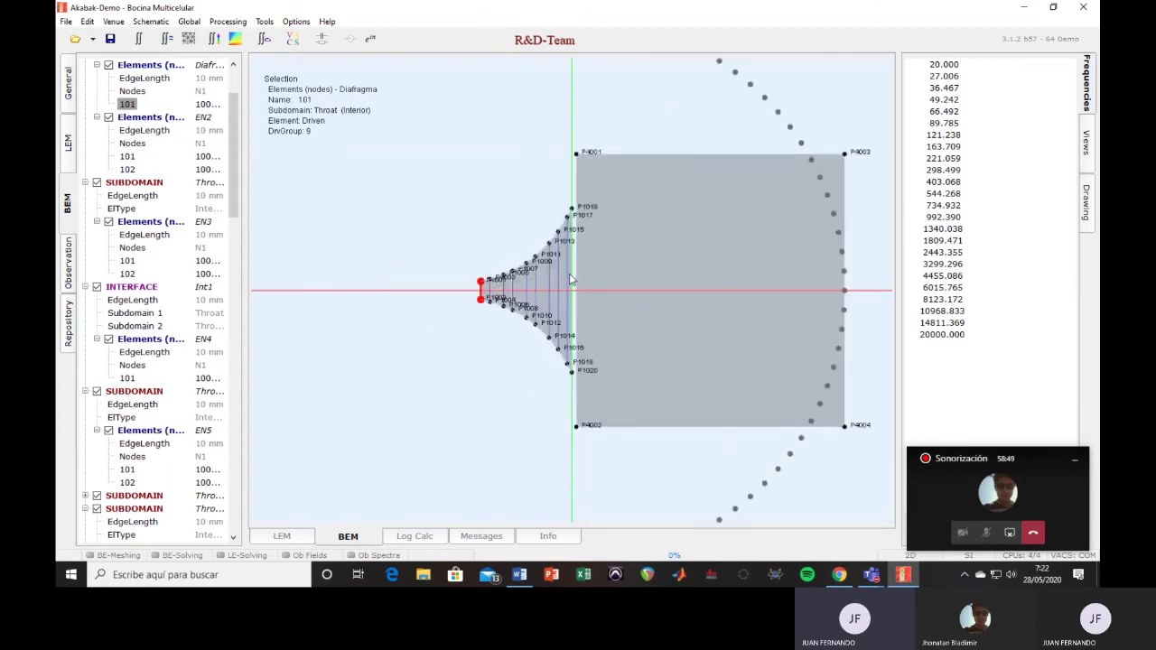
scroll(422, 263, "down", 3)
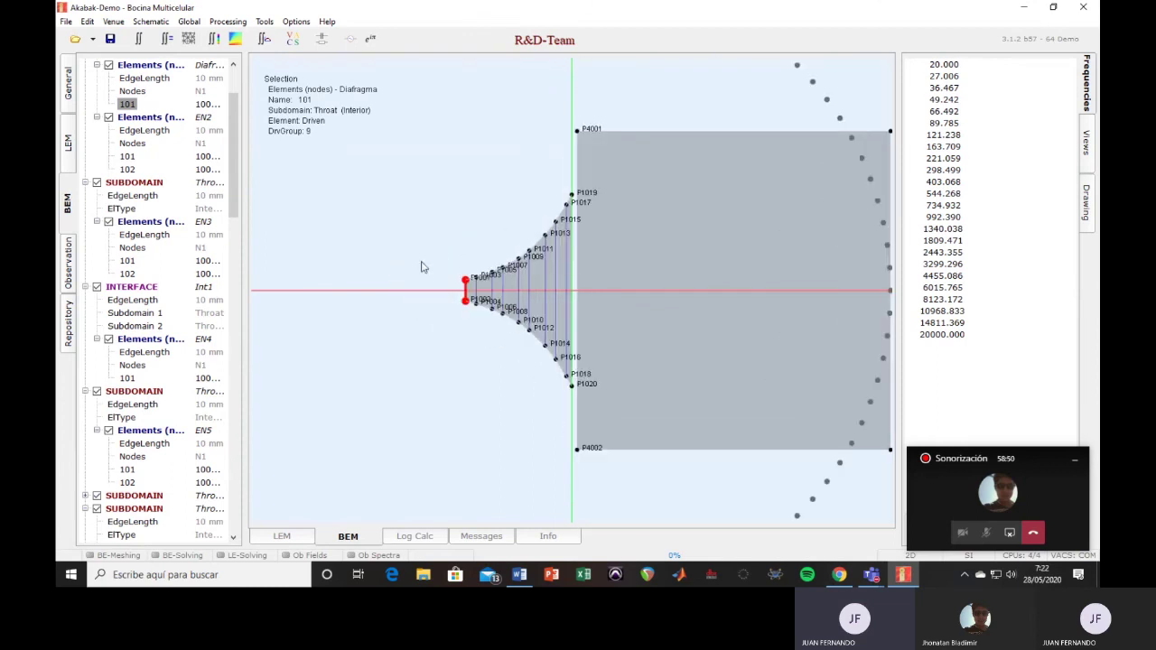
scroll(374, 298, "up", 4)
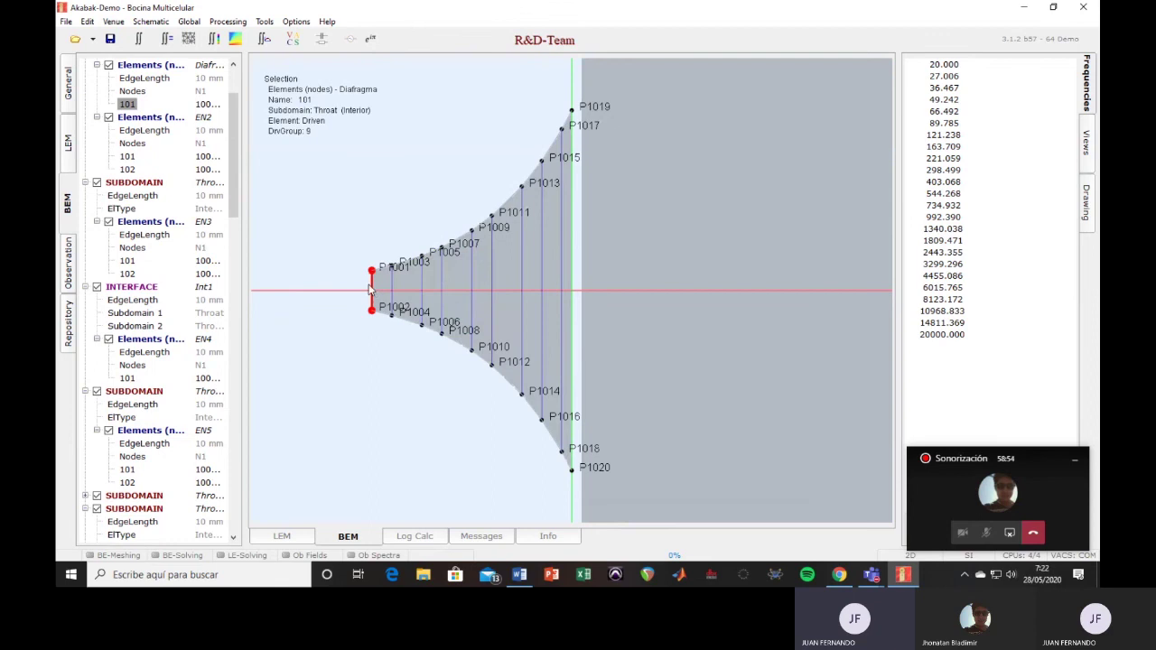
scroll(367, 282, "up", 2)
scroll(366, 282, "down", 3)
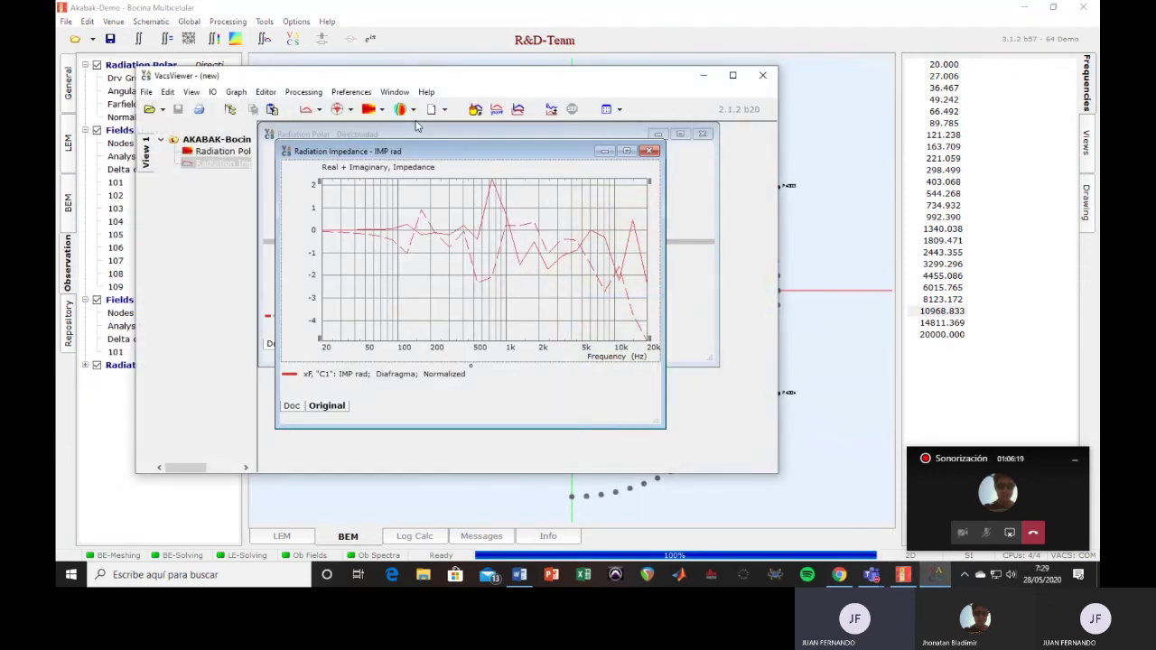
In VacsViewer, close the radiation impedance graph and move the viewer aside to uncover the Akabak drawing.
left_click_drag(409, 77, 516, 72)
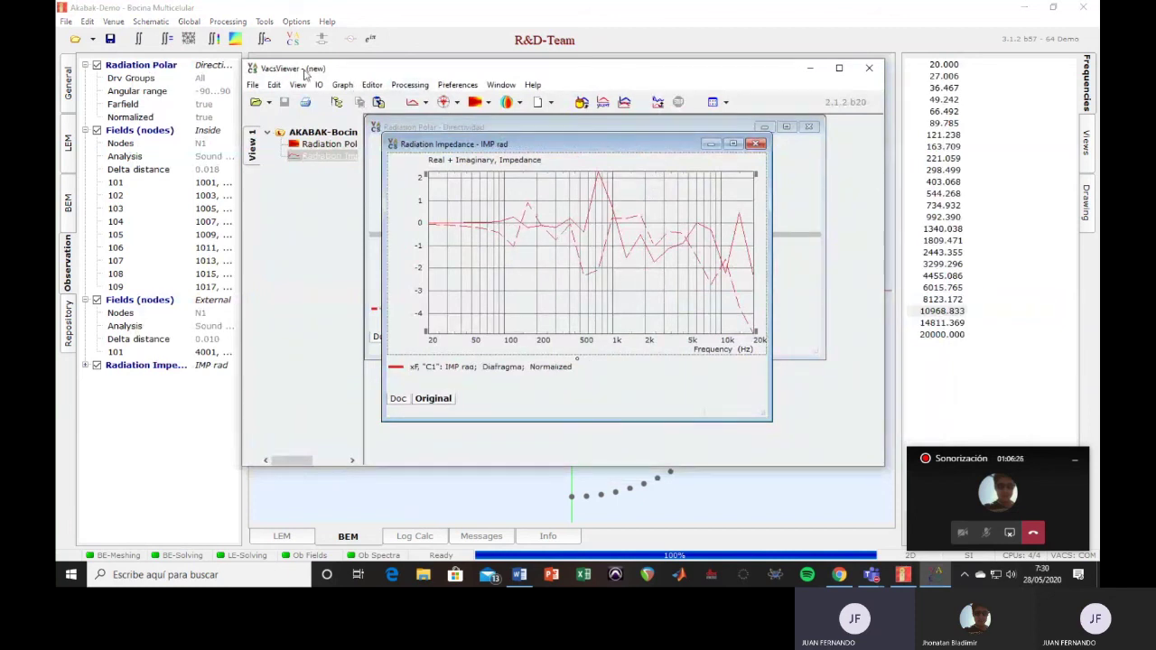
left_click(756, 143)
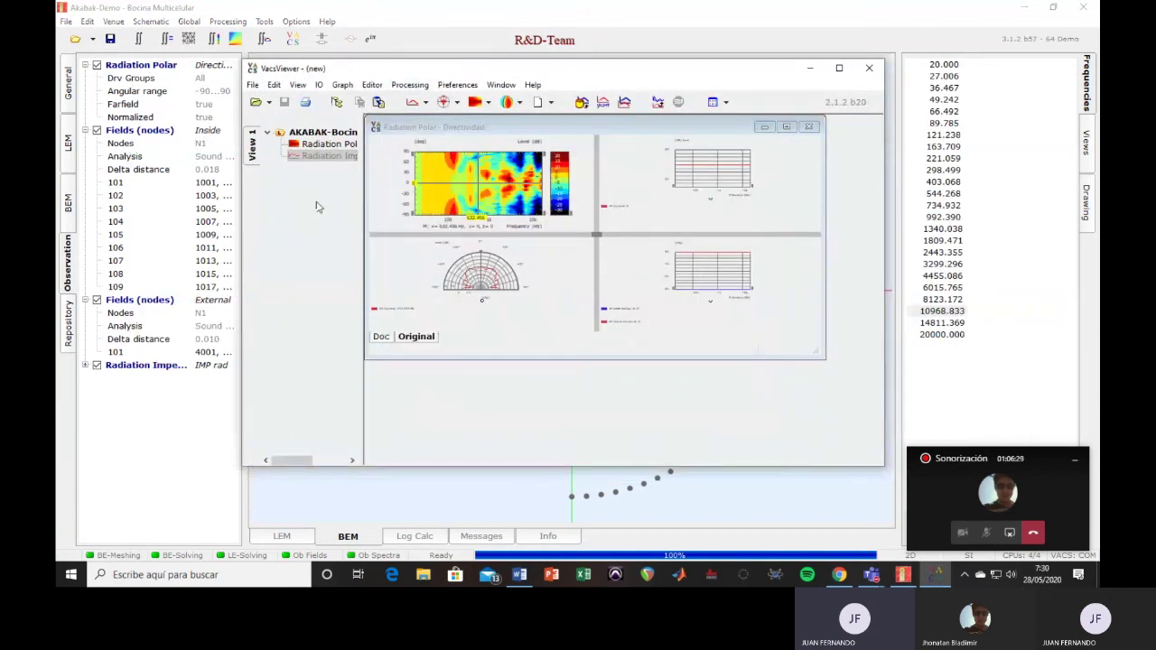
left_click_drag(408, 75, 623, 128)
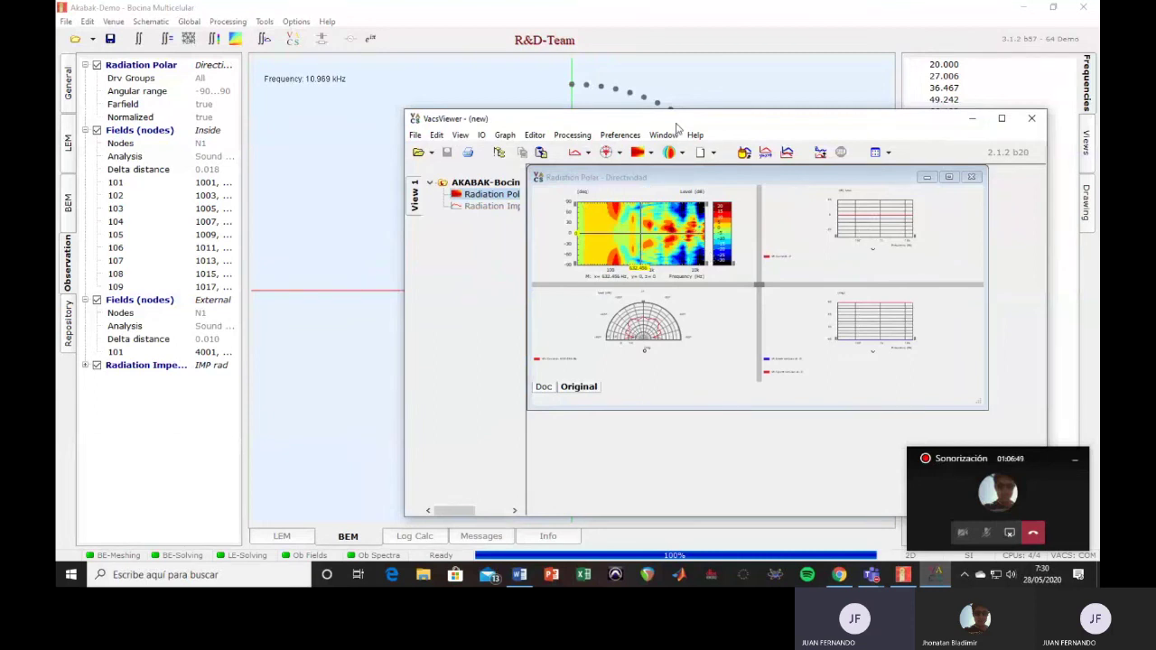
left_click_drag(675, 127, 775, 229)
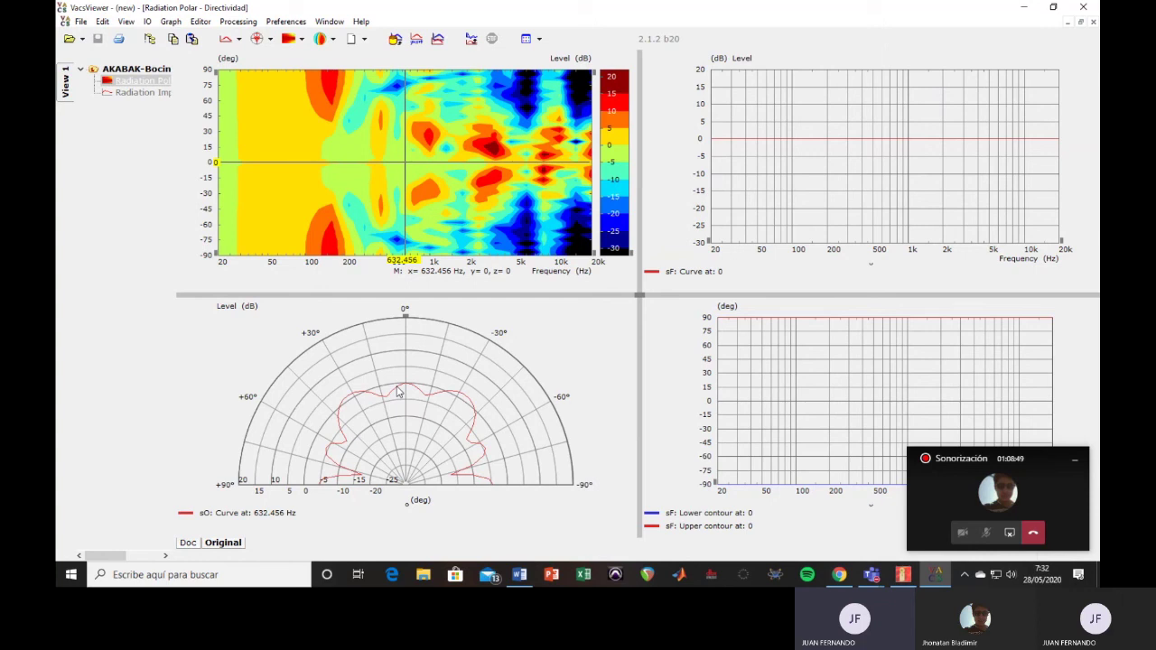
Restore the directivity graph to a smaller window, open the Radiation Impedance graph and place it beside the directivity graph.
left_click(1080, 28)
double_click(127, 94)
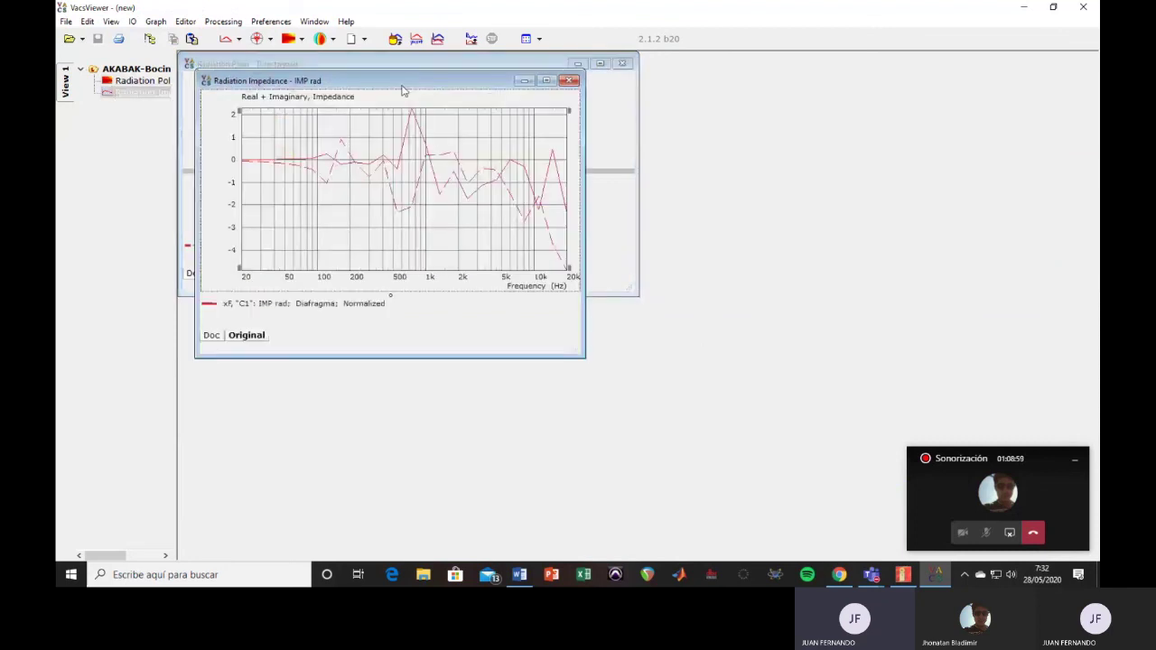
left_click_drag(404, 90, 752, 148)
Set the radiation impedance graph's zL-axis Bode type to Amplitude and move the range dialog clear of the graph.
right_click(797, 211)
left_click(790, 211)
double_click(789, 211)
left_click(931, 214)
left_click(930, 214)
left_click(911, 175)
left_click(930, 214)
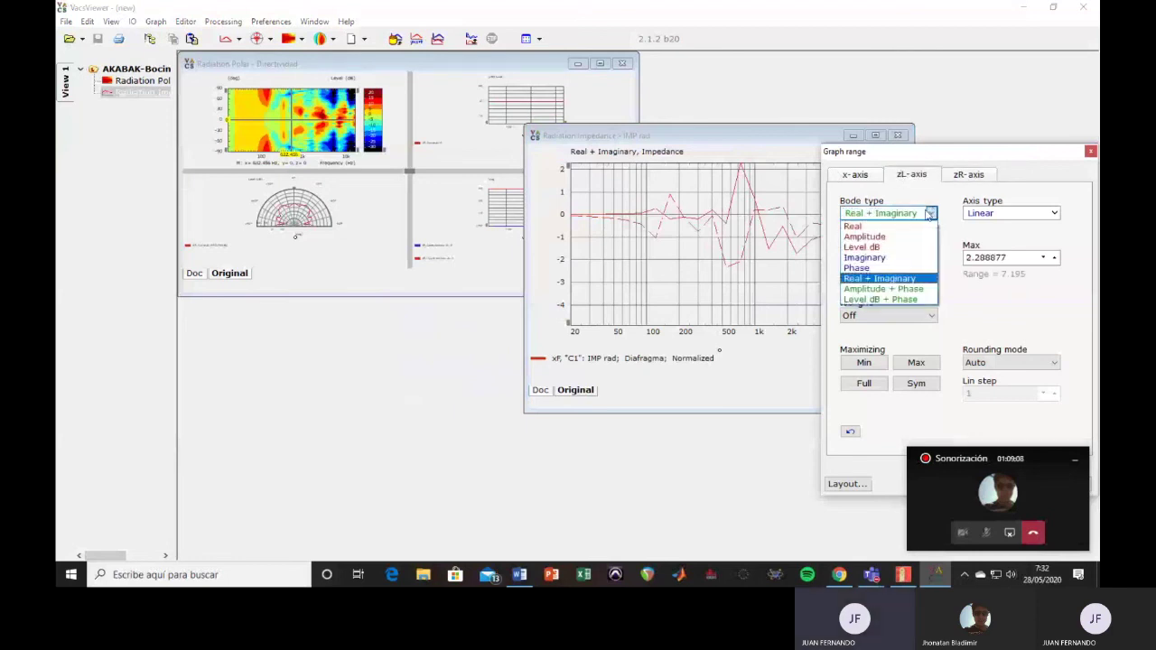
left_click(864, 237)
left_click_drag(854, 158, 76, 102)
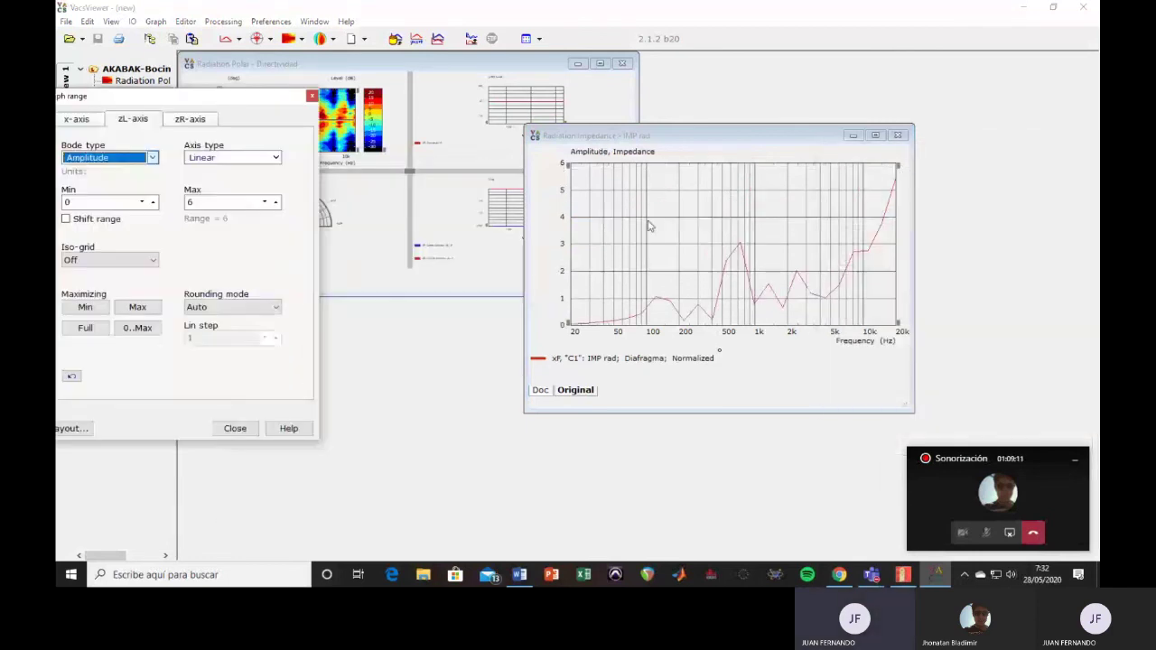